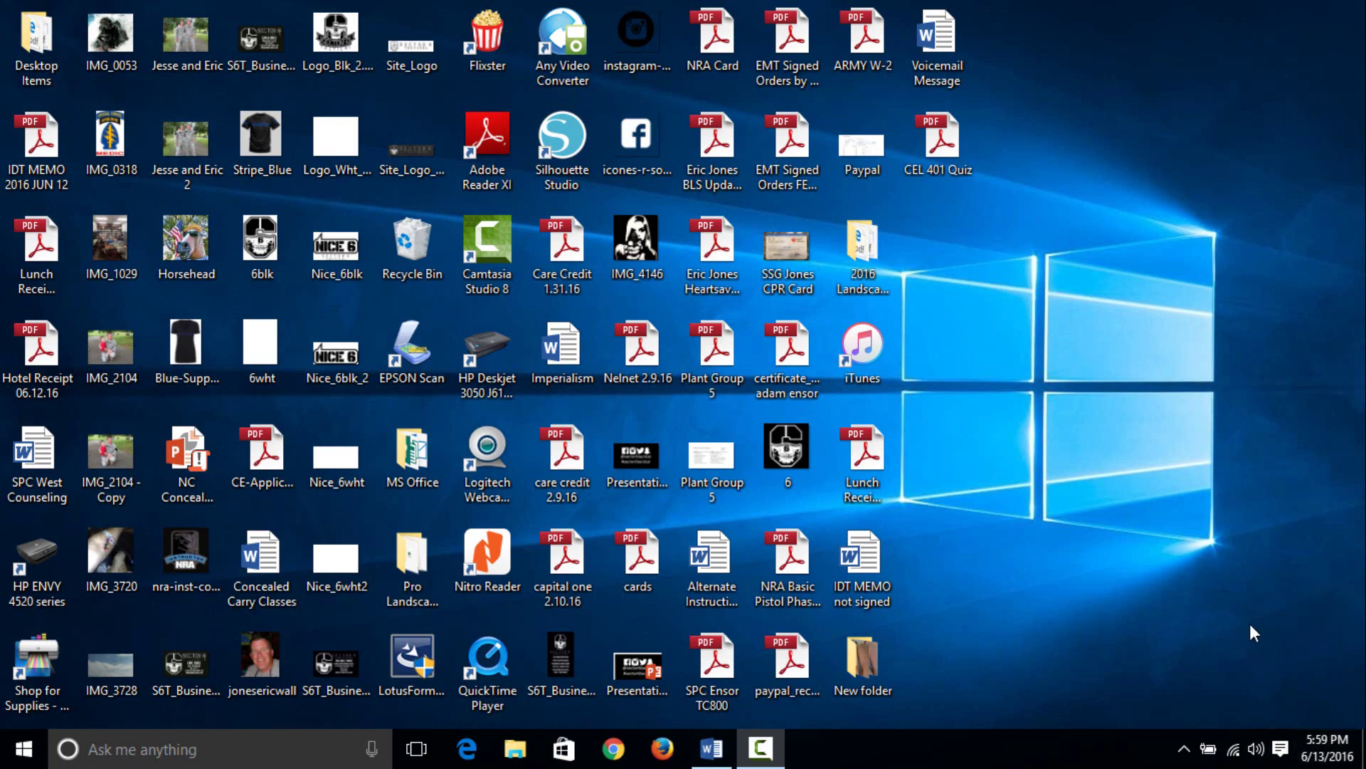
left_click(466, 753)
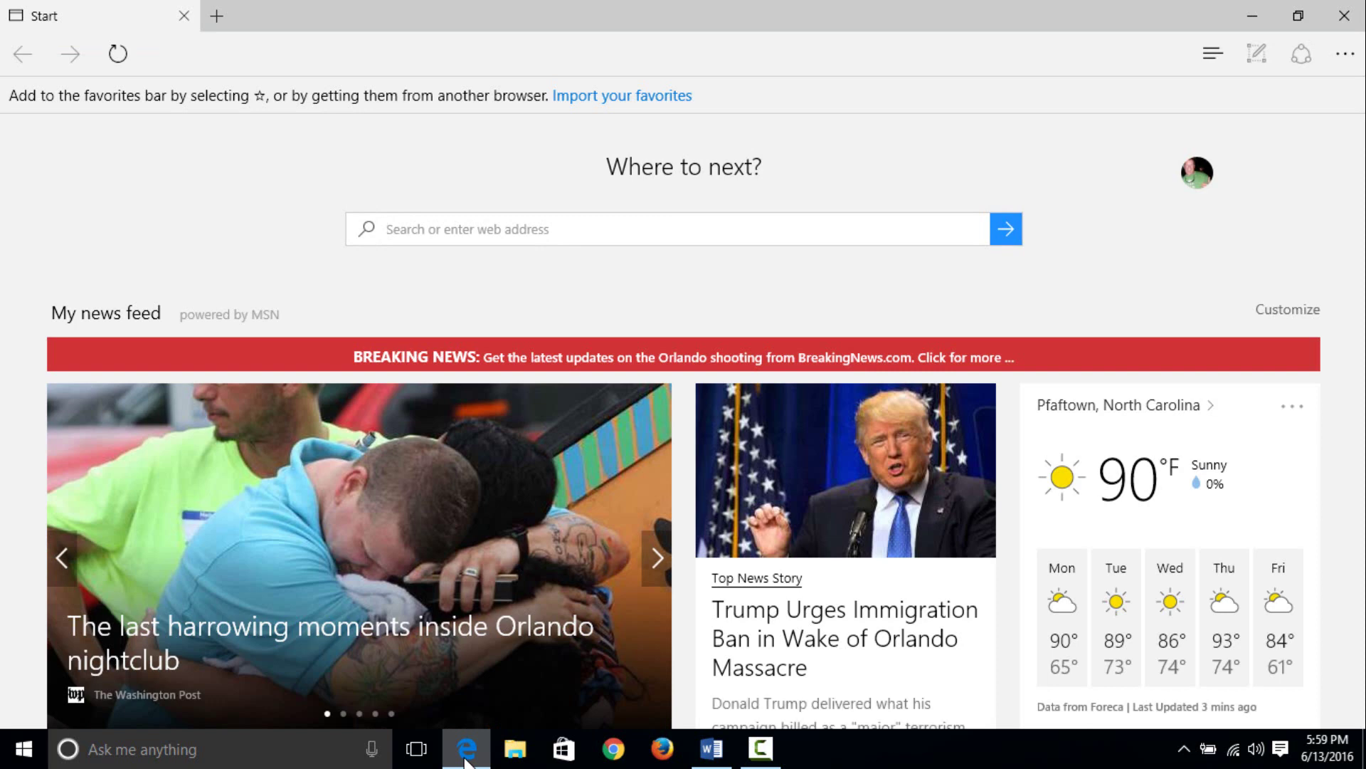
scroll(224, 67, "down", 2)
type("www.")
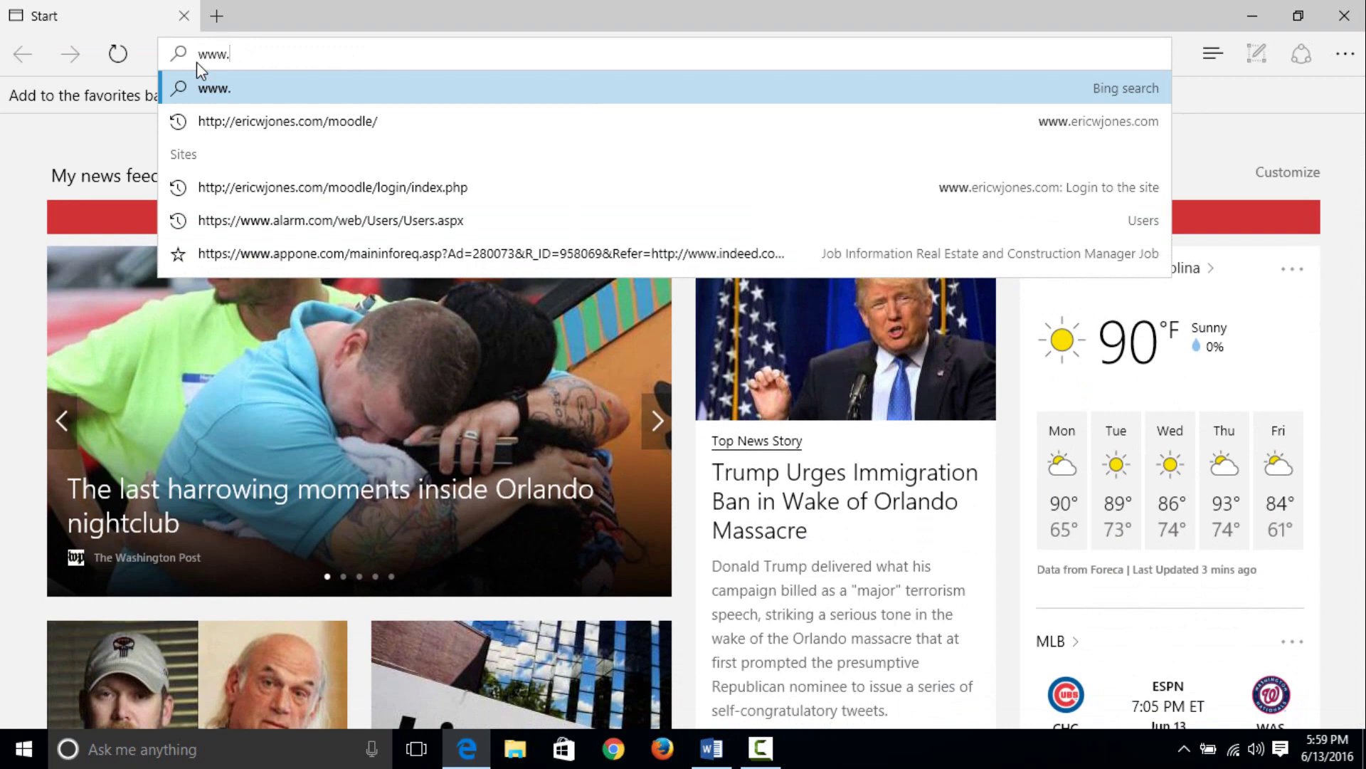
type("ericjw")
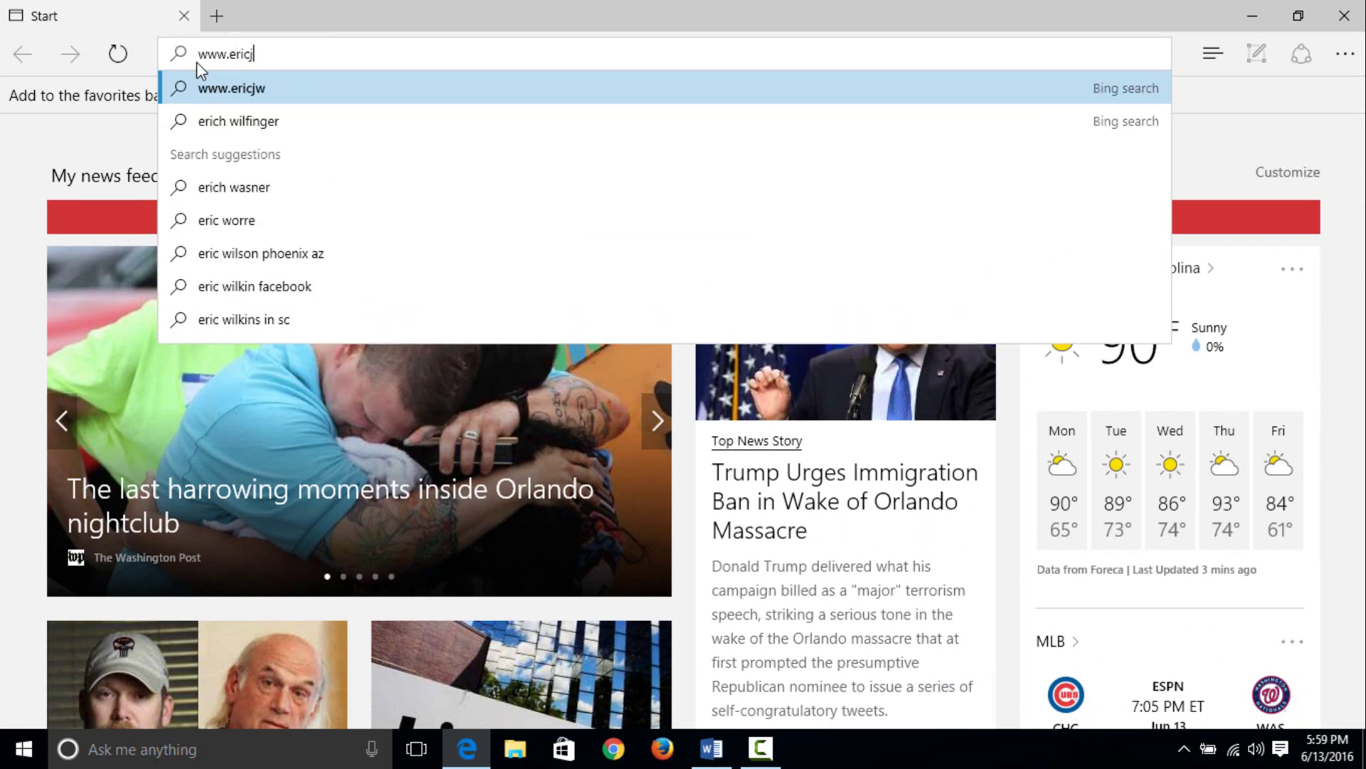
type("ones.com")
key("Return")
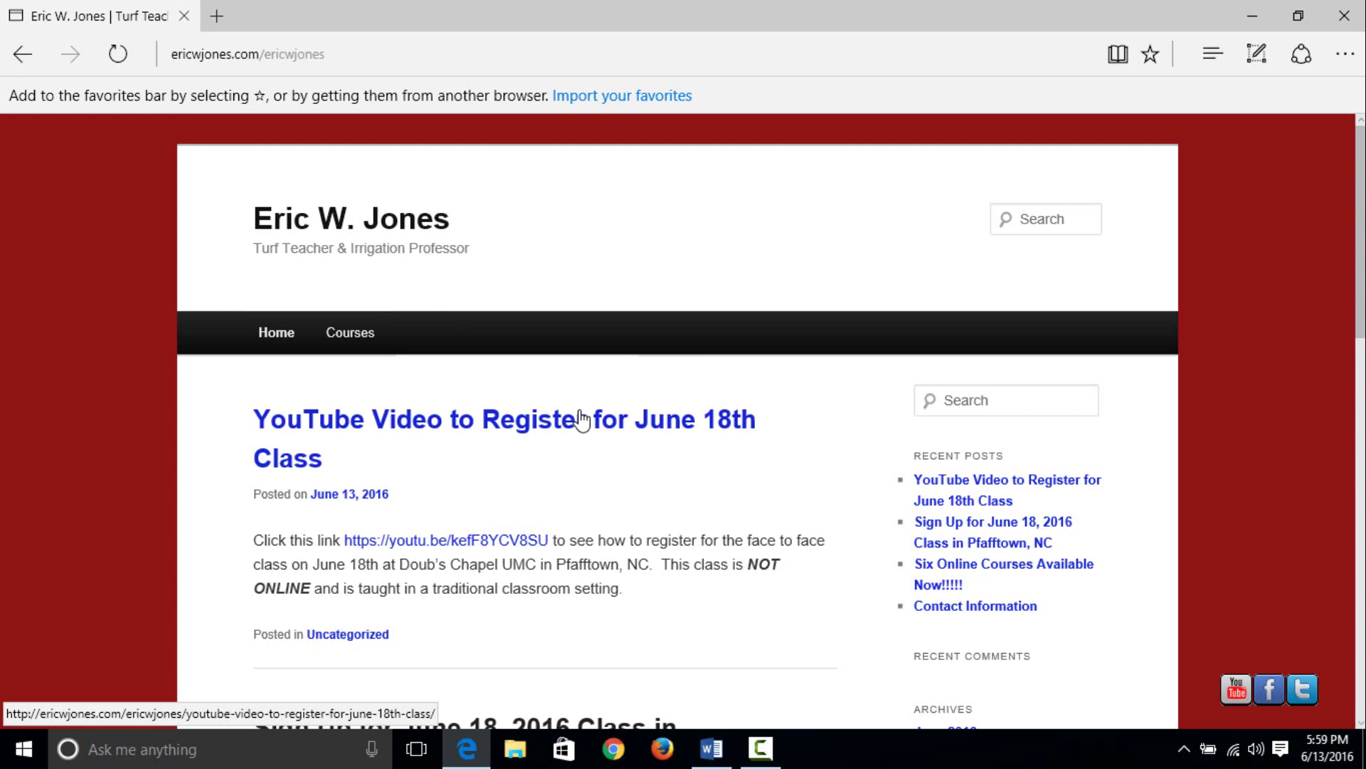
- Open the Courses catalogue and browse the online CEL 398–404 courses priced at $25.00
left_click(355, 336)
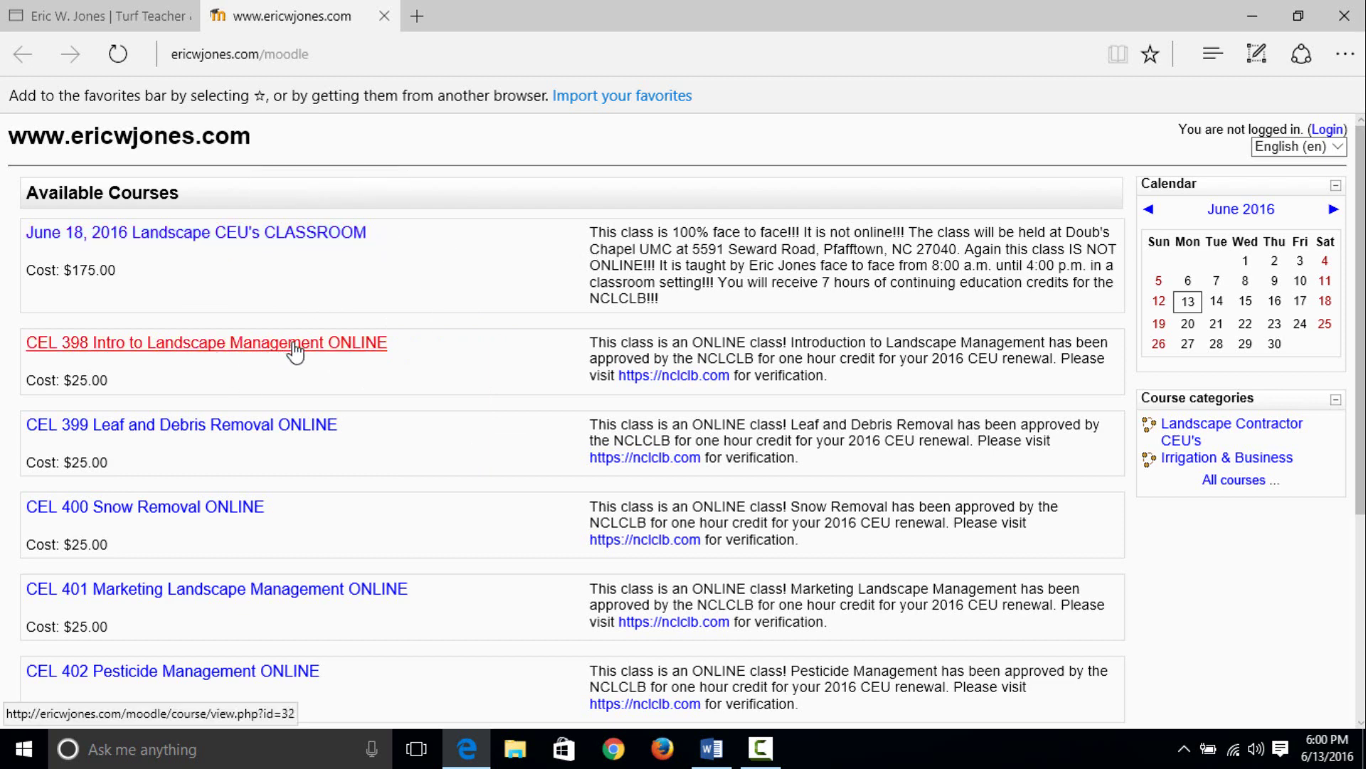
scroll(306, 359, "down", 2)
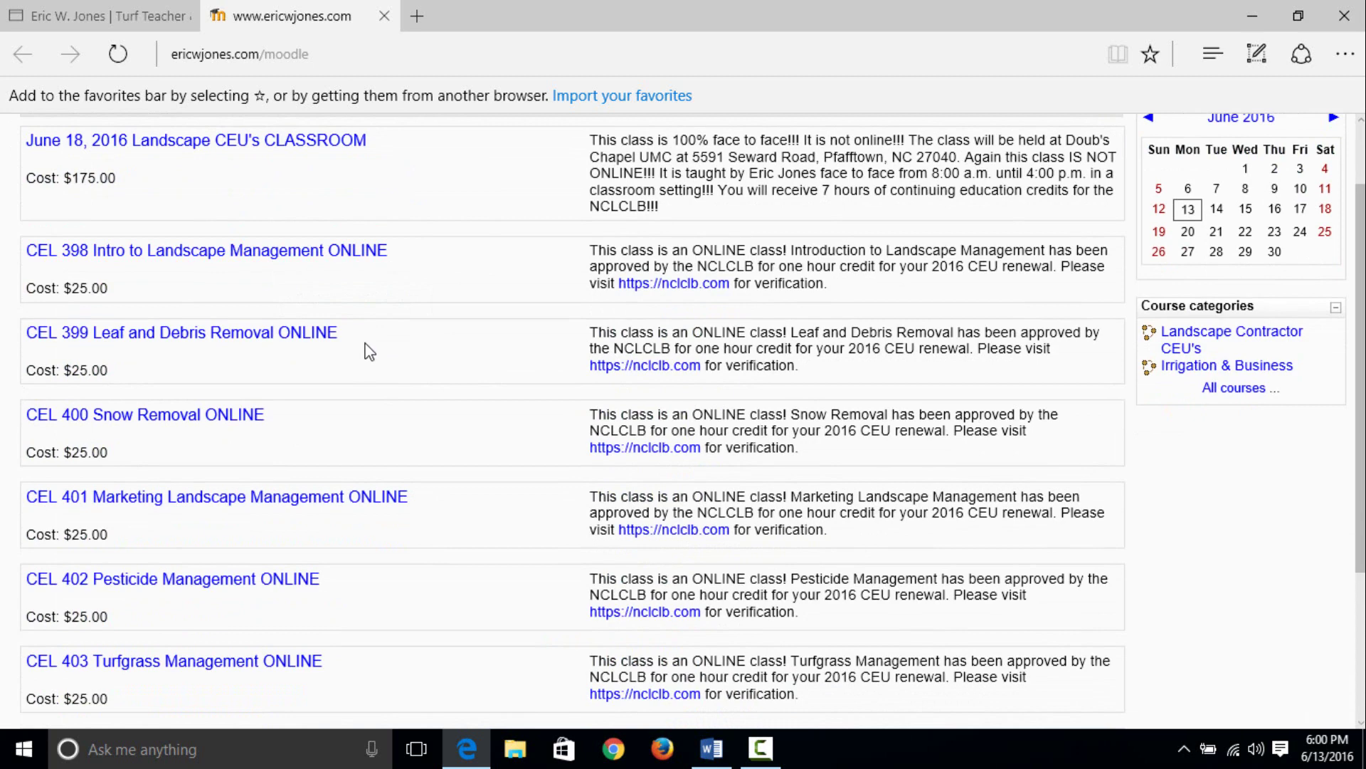
scroll(366, 345, "down", 2)
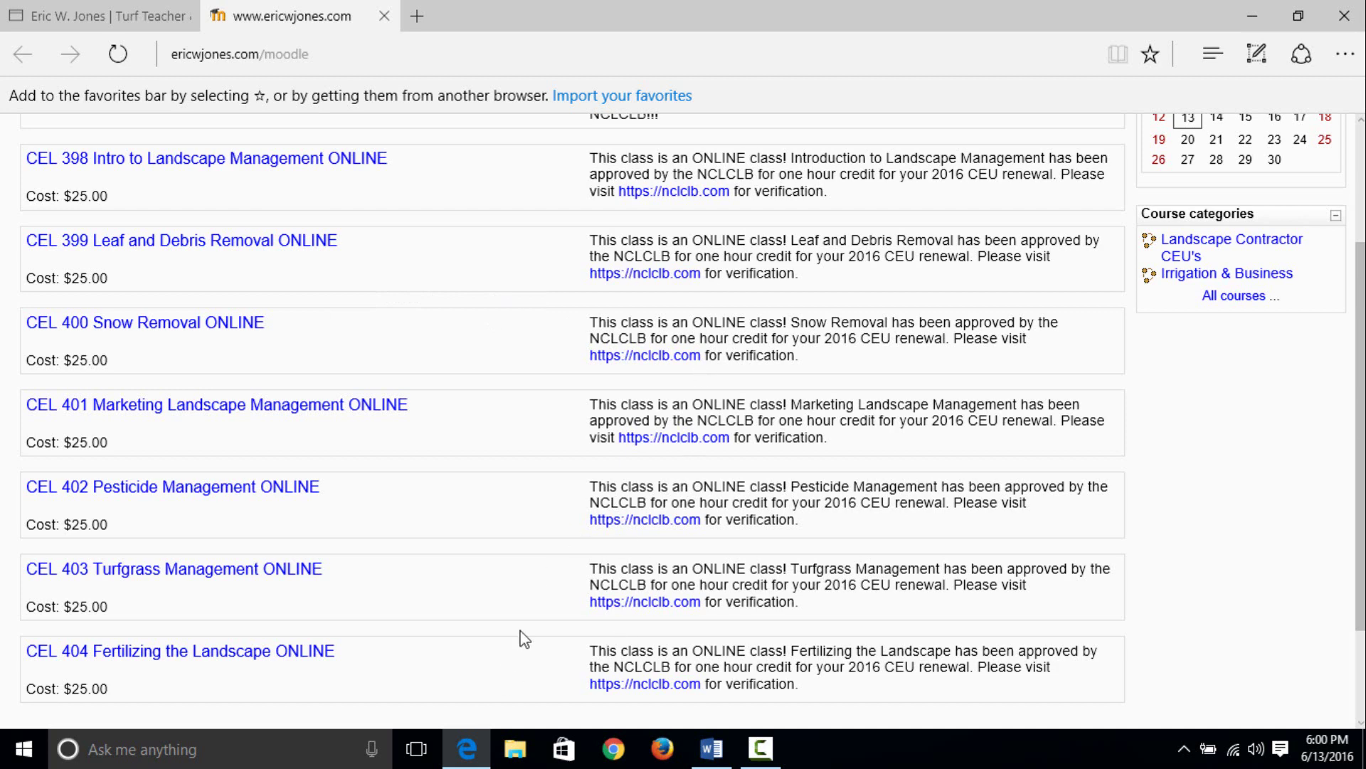
left_click_drag(1360, 367, 1361, 356)
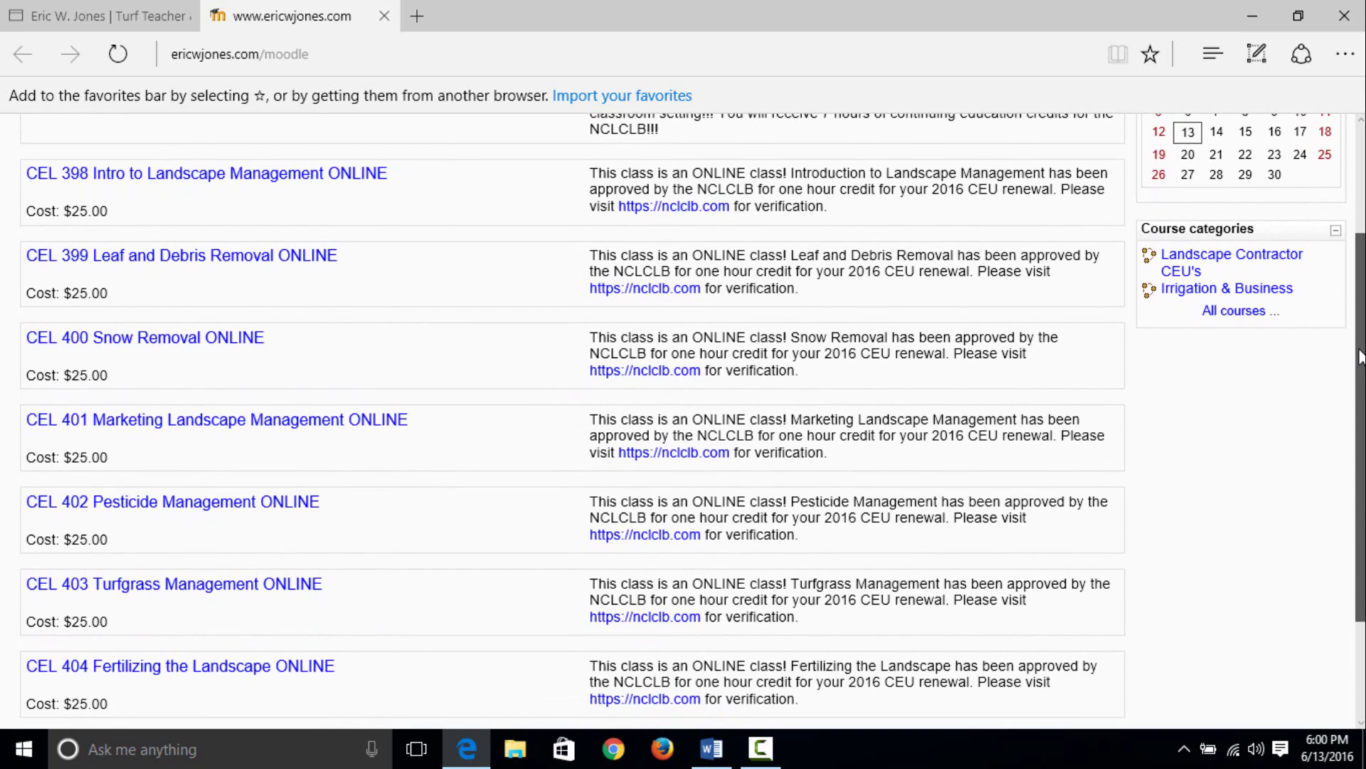
- Open CEL 398 Intro to Landscape Management ONLINE and clear the prefilled login username
left_click(239, 179)
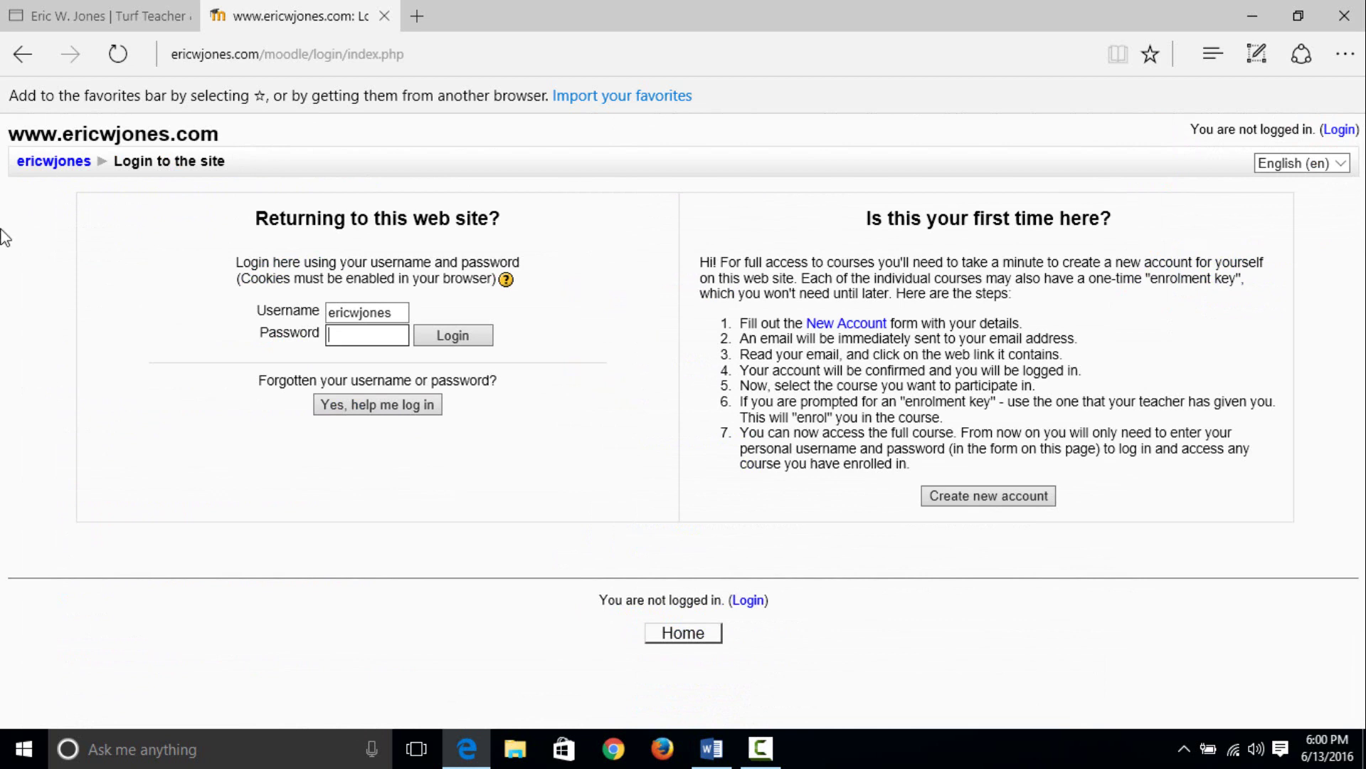
key("shift+Tab")
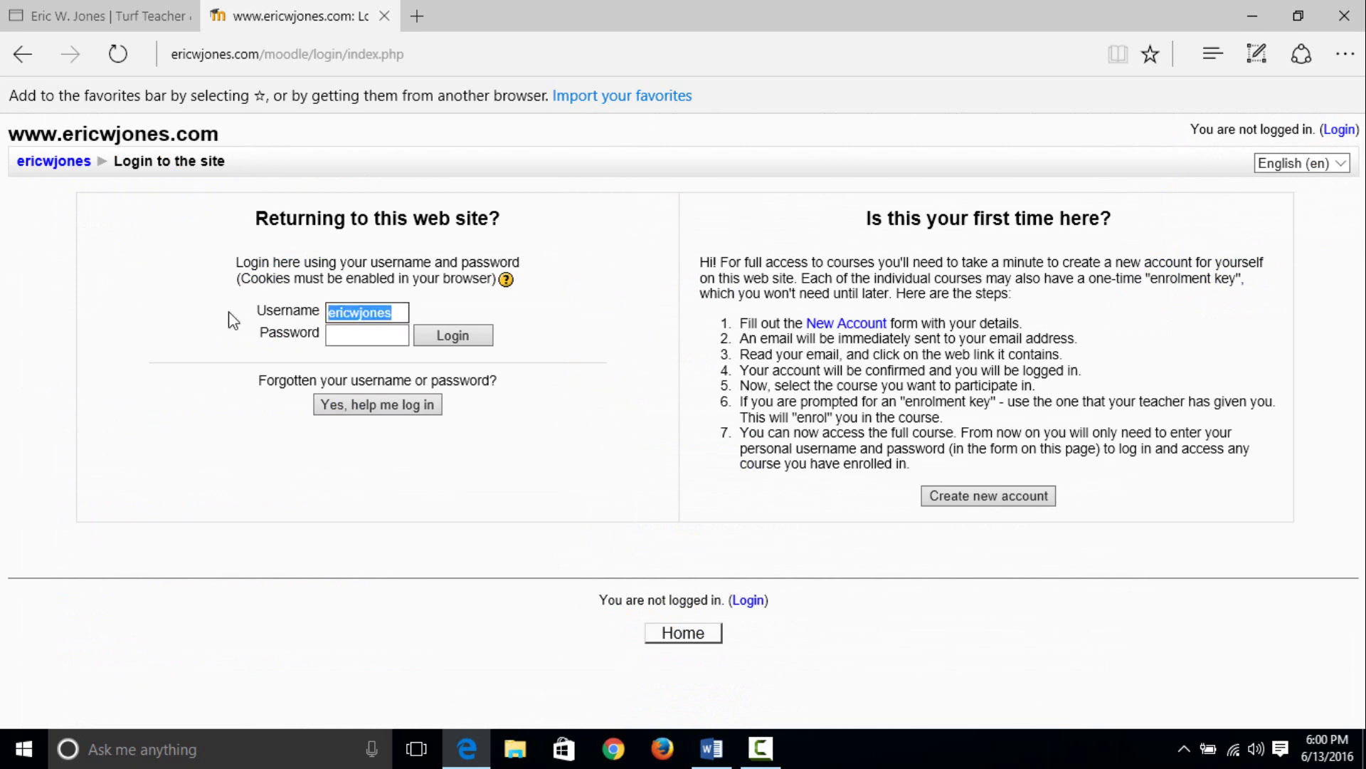
key("BackSpace")
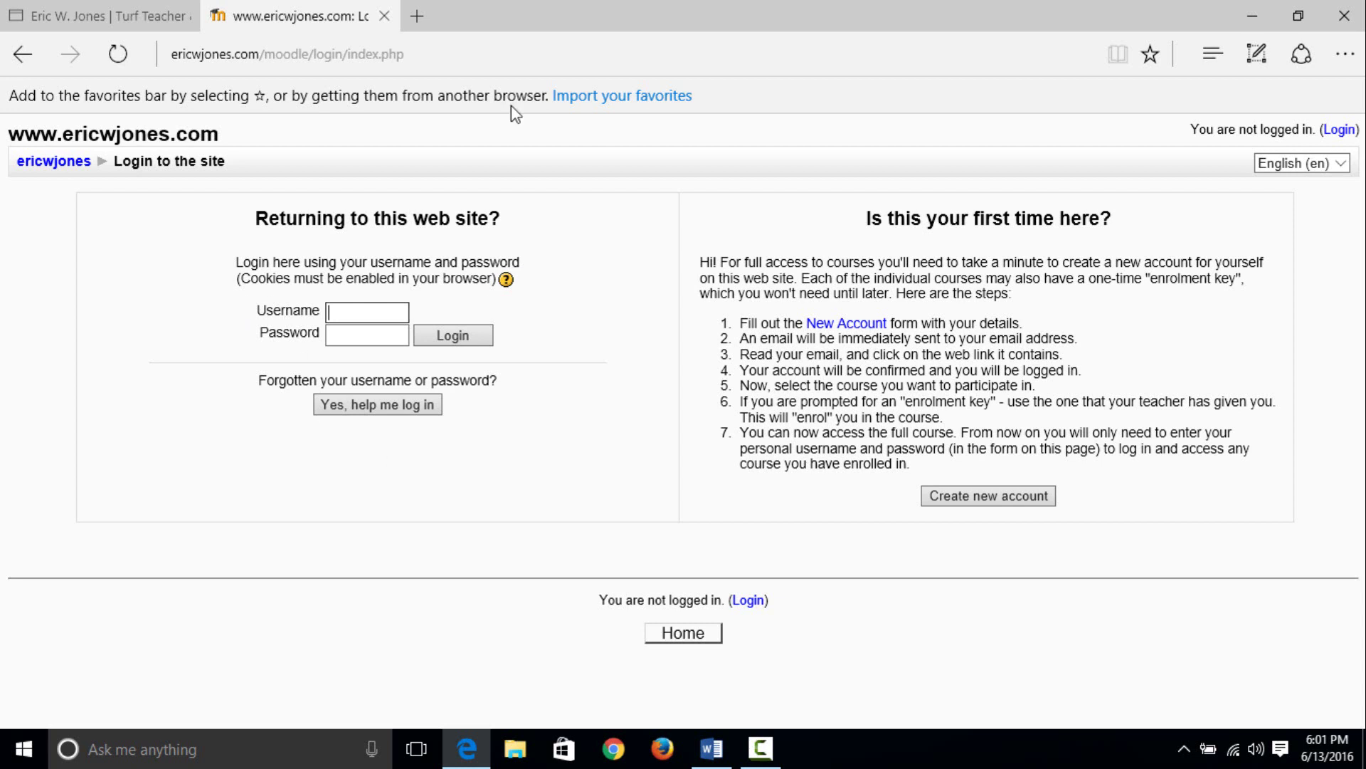
- Start a new Moodle account and enter the chosen username
left_click(955, 494)
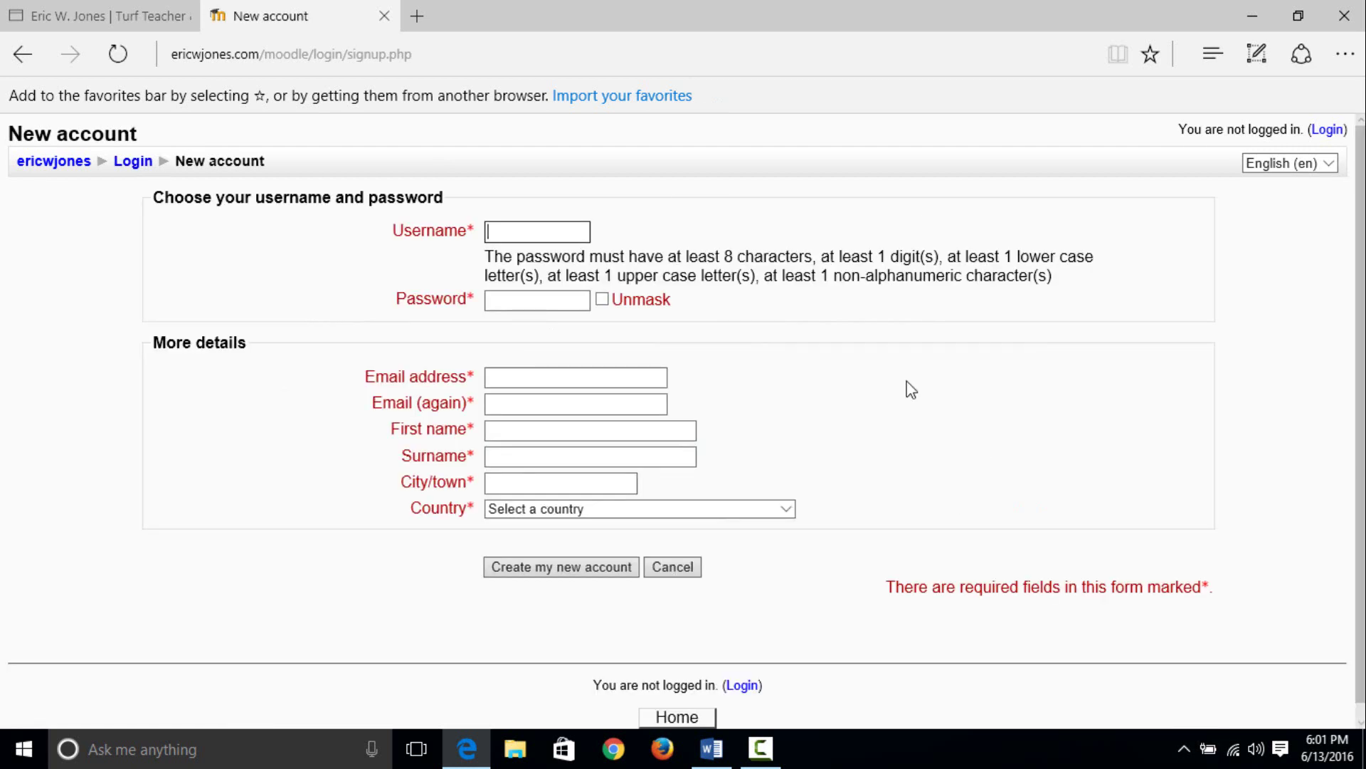
left_click(514, 232)
- Enter a password meeting the requirements with Unmask turned on
left_click(536, 298)
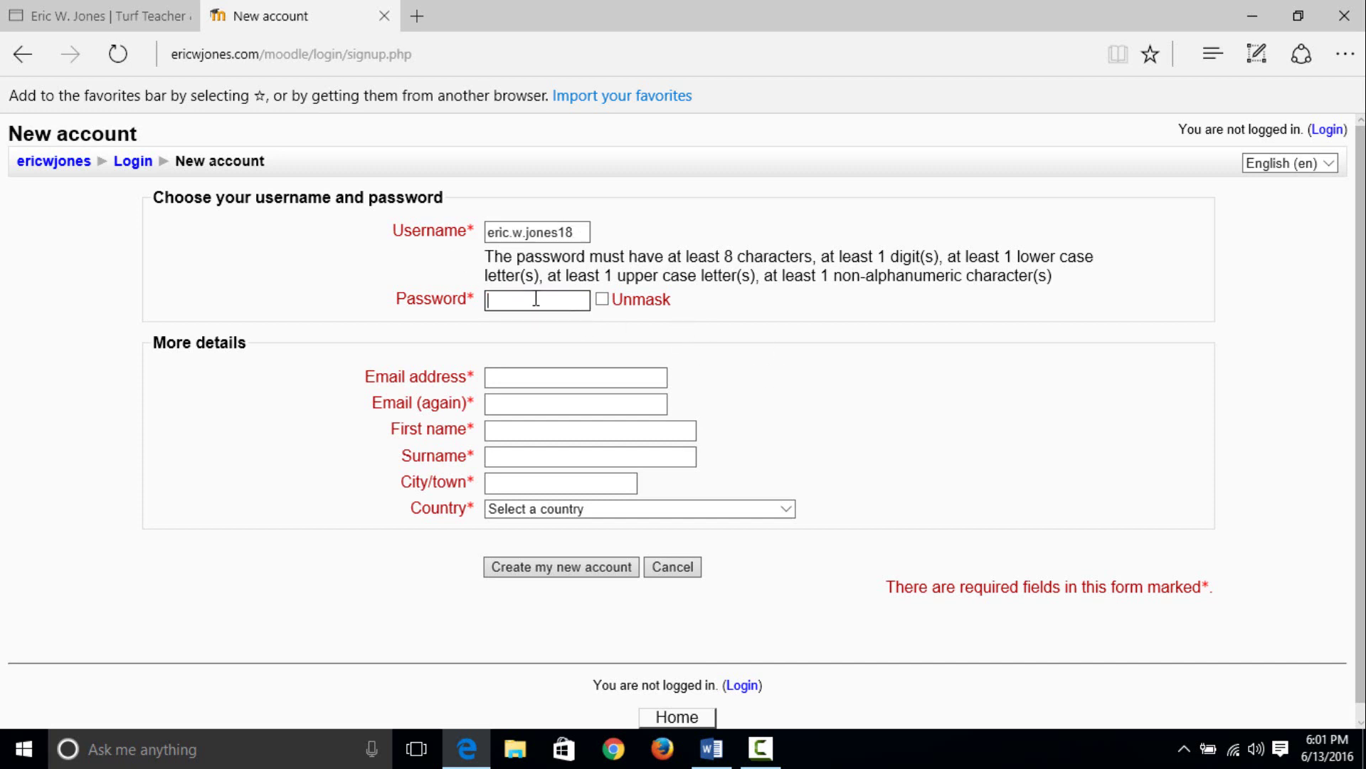
type("•••")
key("BackSpace")
key("BackSpace")
key("BackSpace")
left_click(602, 299)
left_click(536, 299)
- Enter the registration e-mail address and repeat it in the confirmation field
left_click(536, 380)
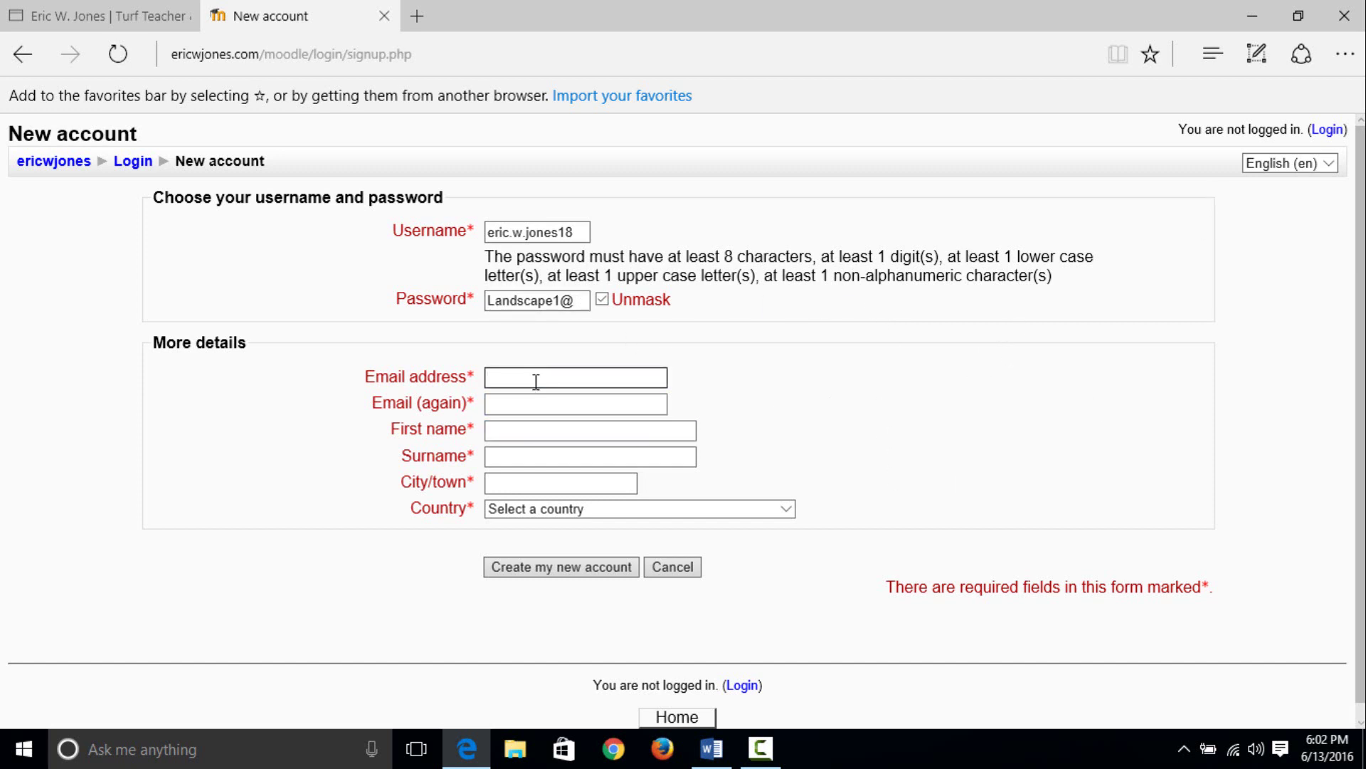
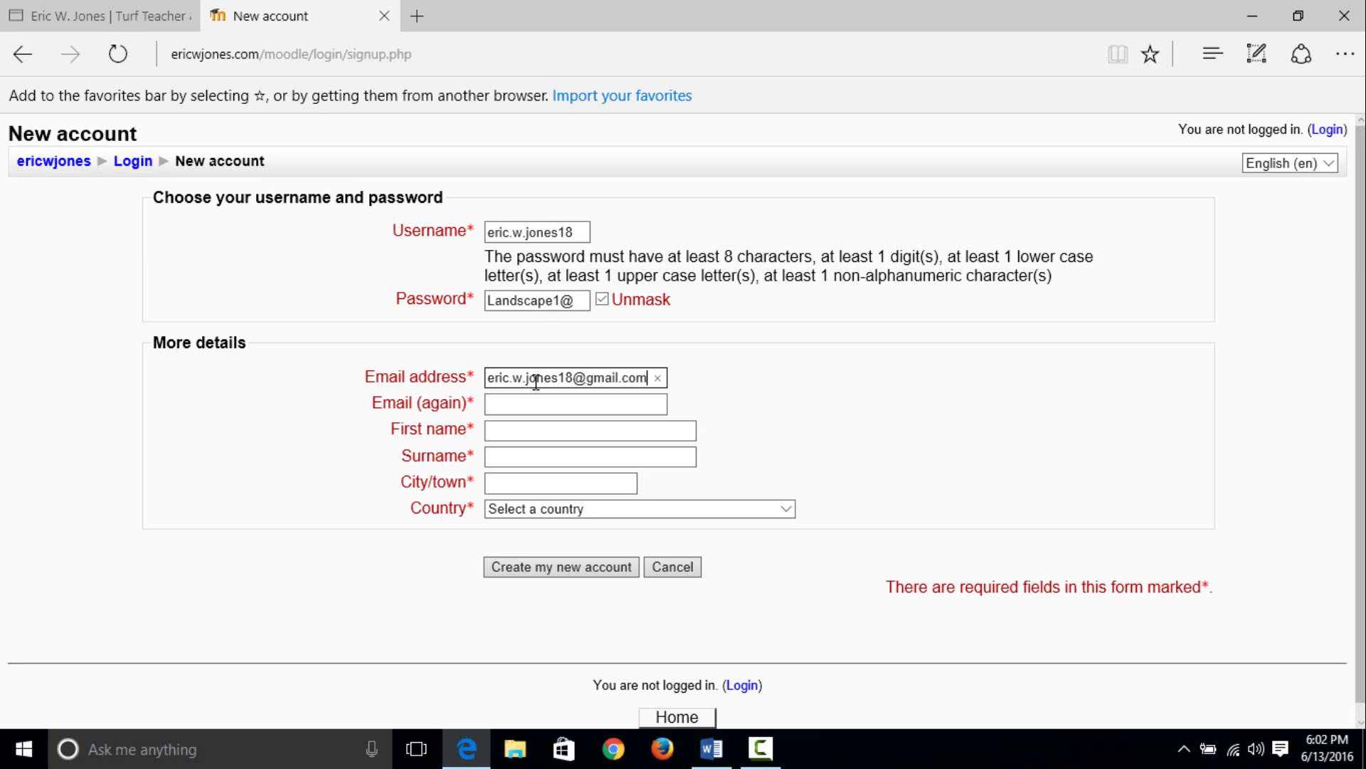
left_click(544, 400)
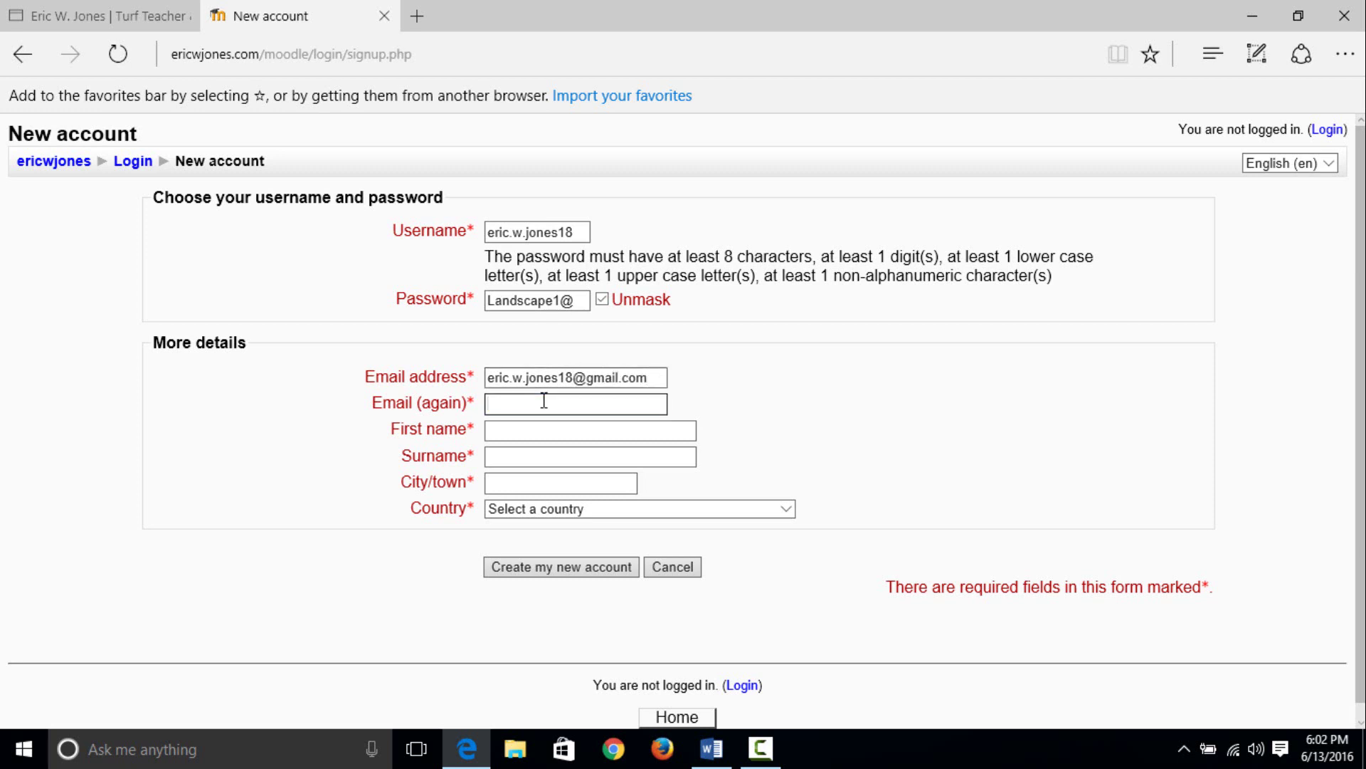
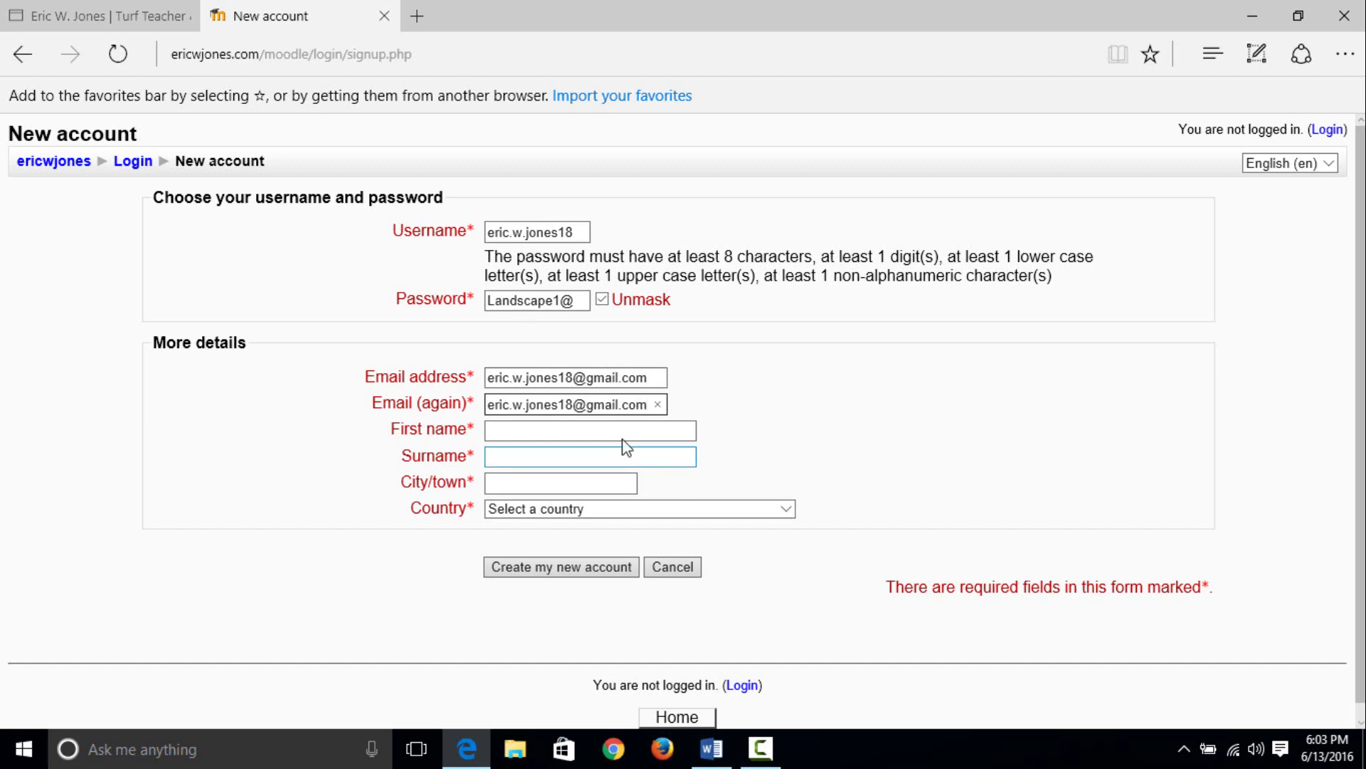
- Fill in the first name, surname and city/town fields
left_click(595, 436)
key("Tab")
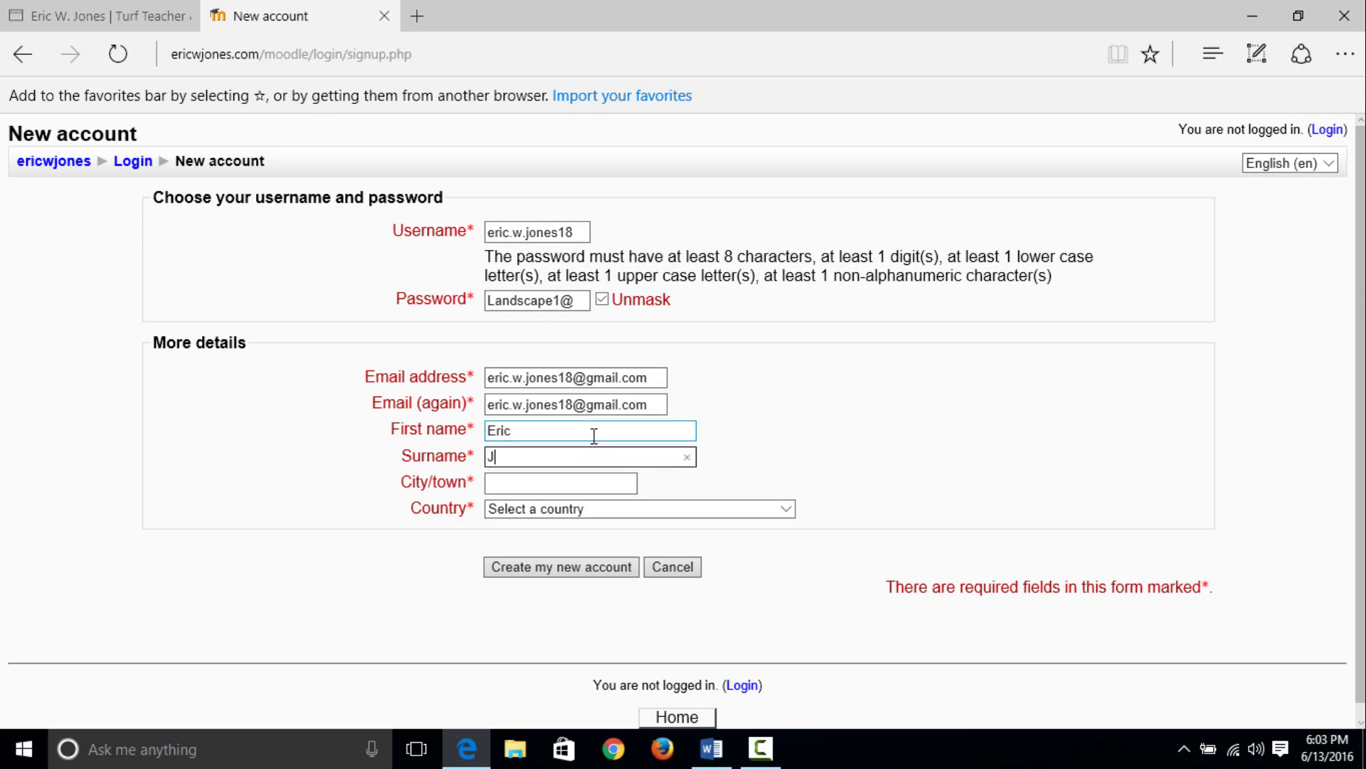
key("Tab")
type("Pf")
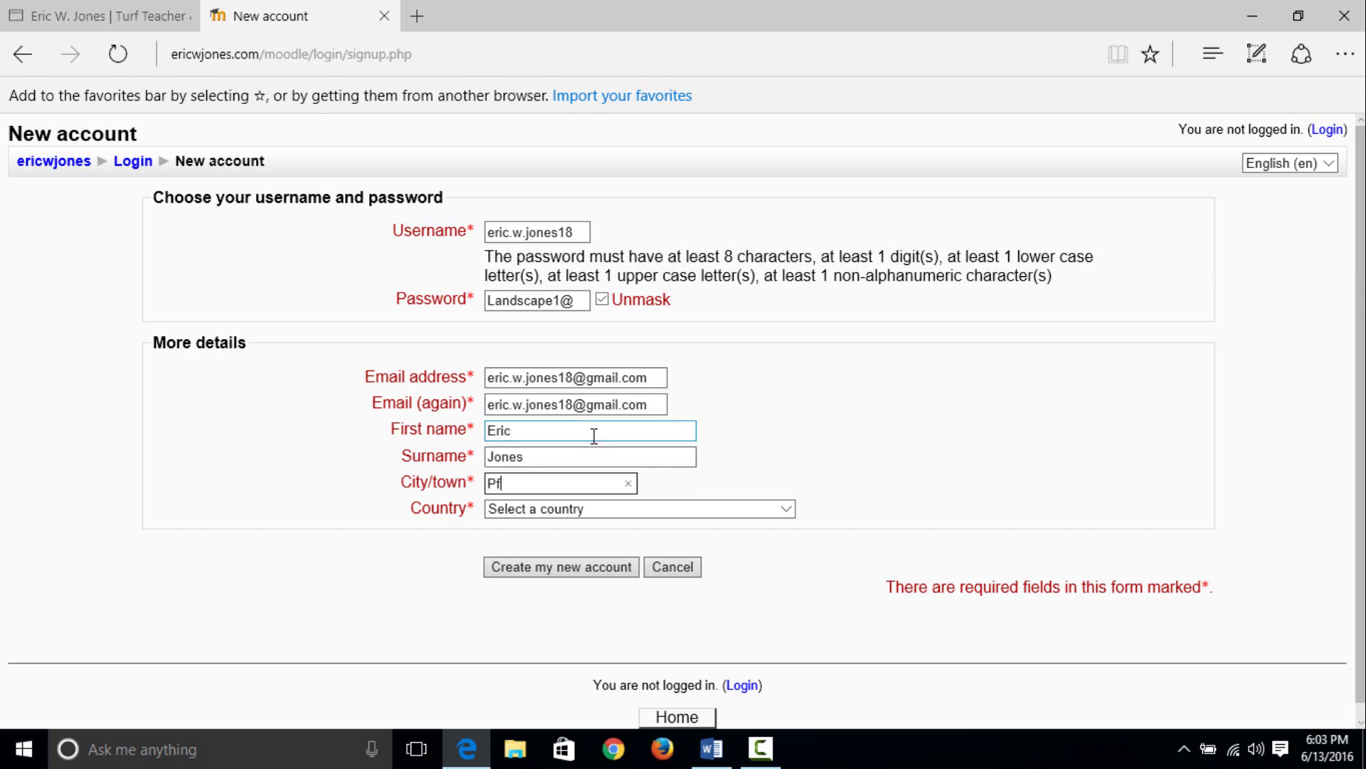
type("afftown")
- Set the Country to United States
left_click(788, 510)
scroll(712, 441, "down", 3)
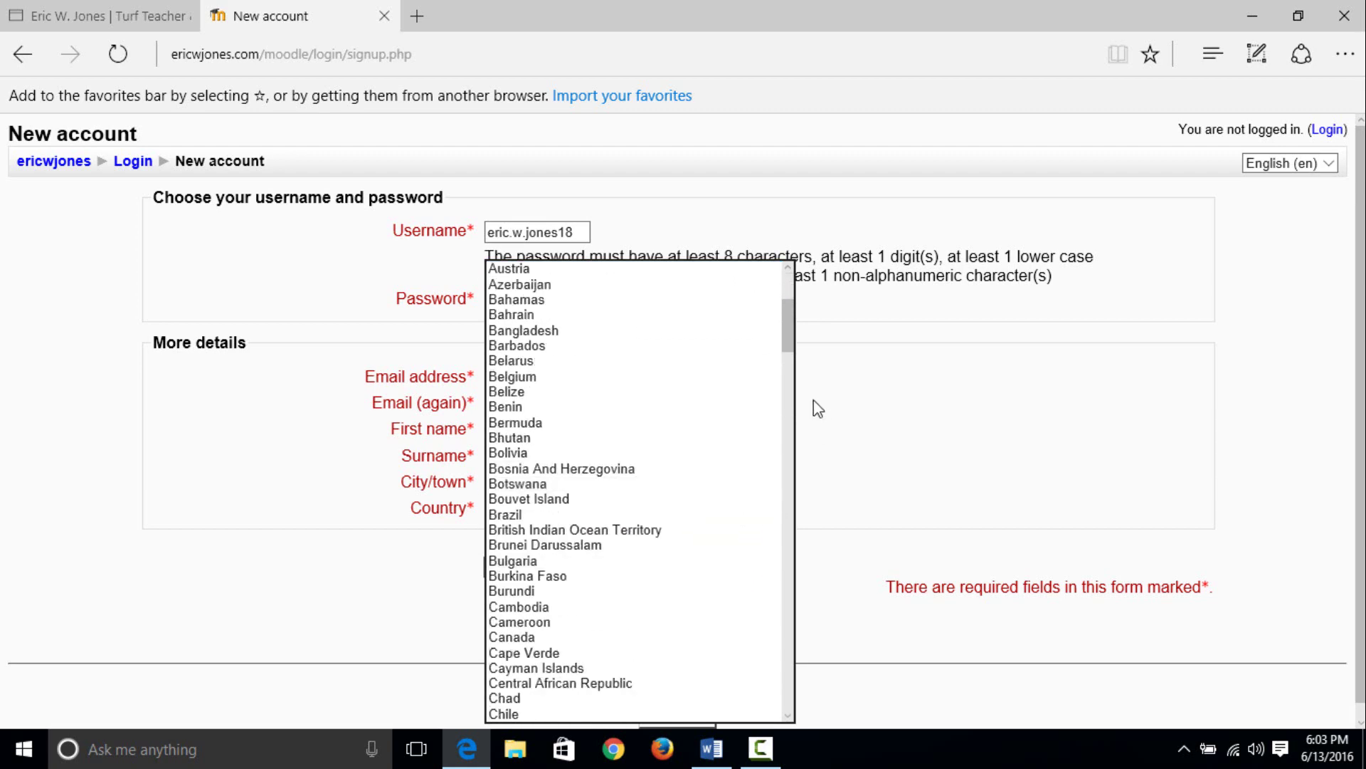
left_click_drag(789, 345, 769, 702)
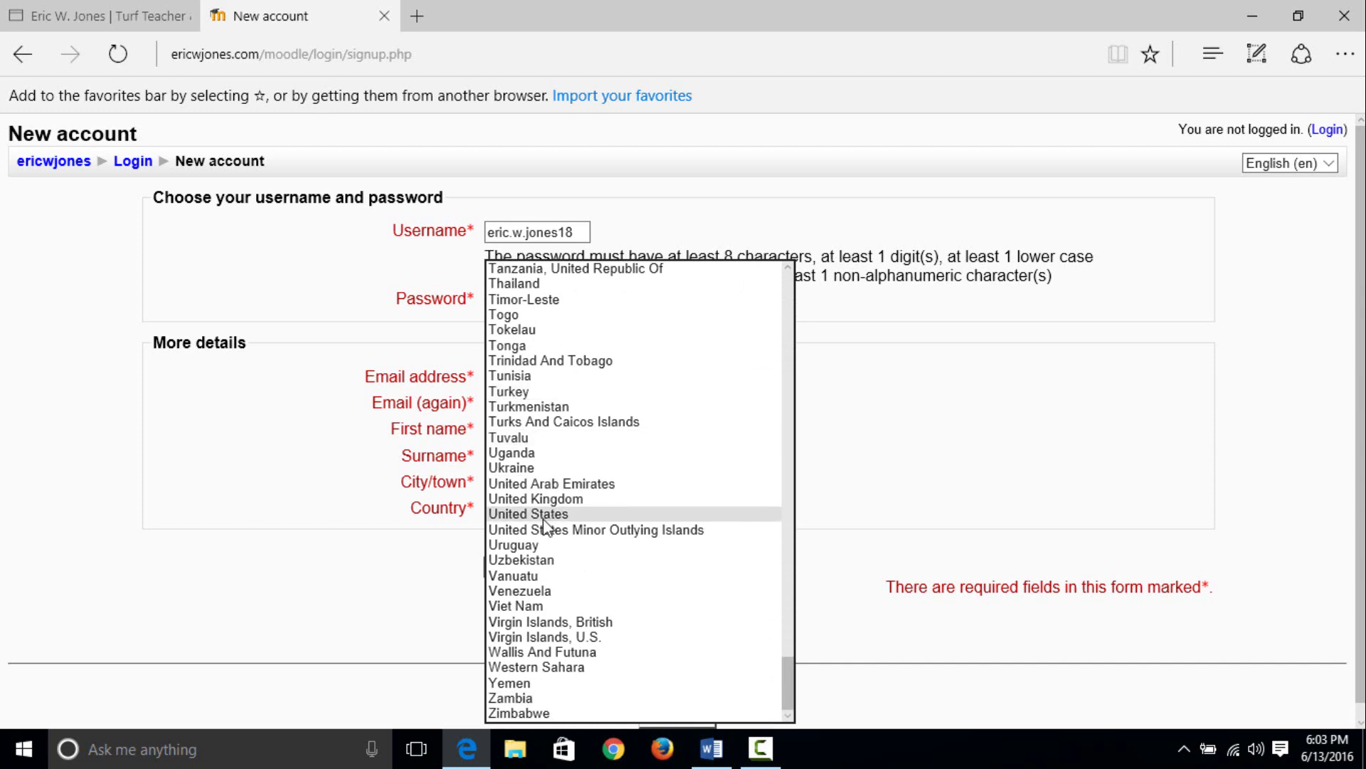
left_click(630, 513)
left_click(760, 555)
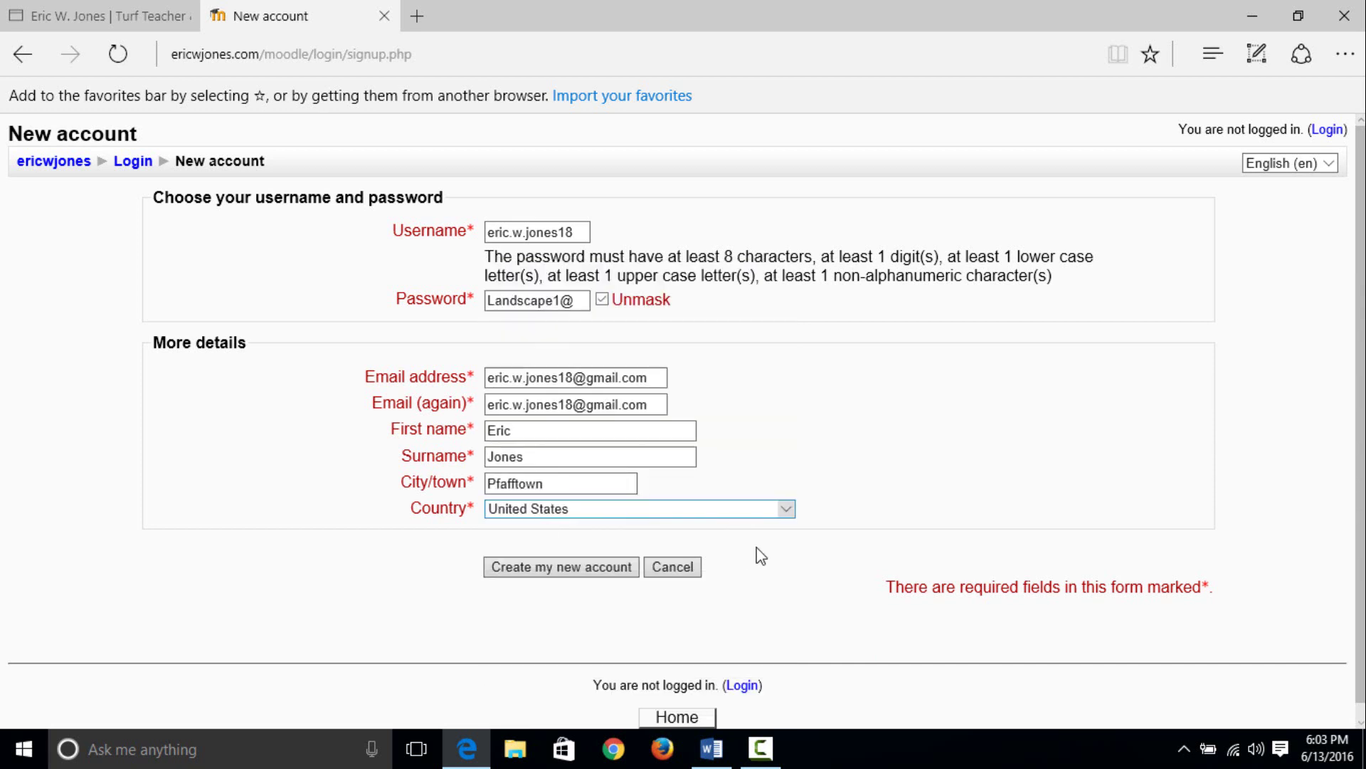
- Create the new account, continue past the confirmation-email notice, and open a new tab
left_click(560, 570)
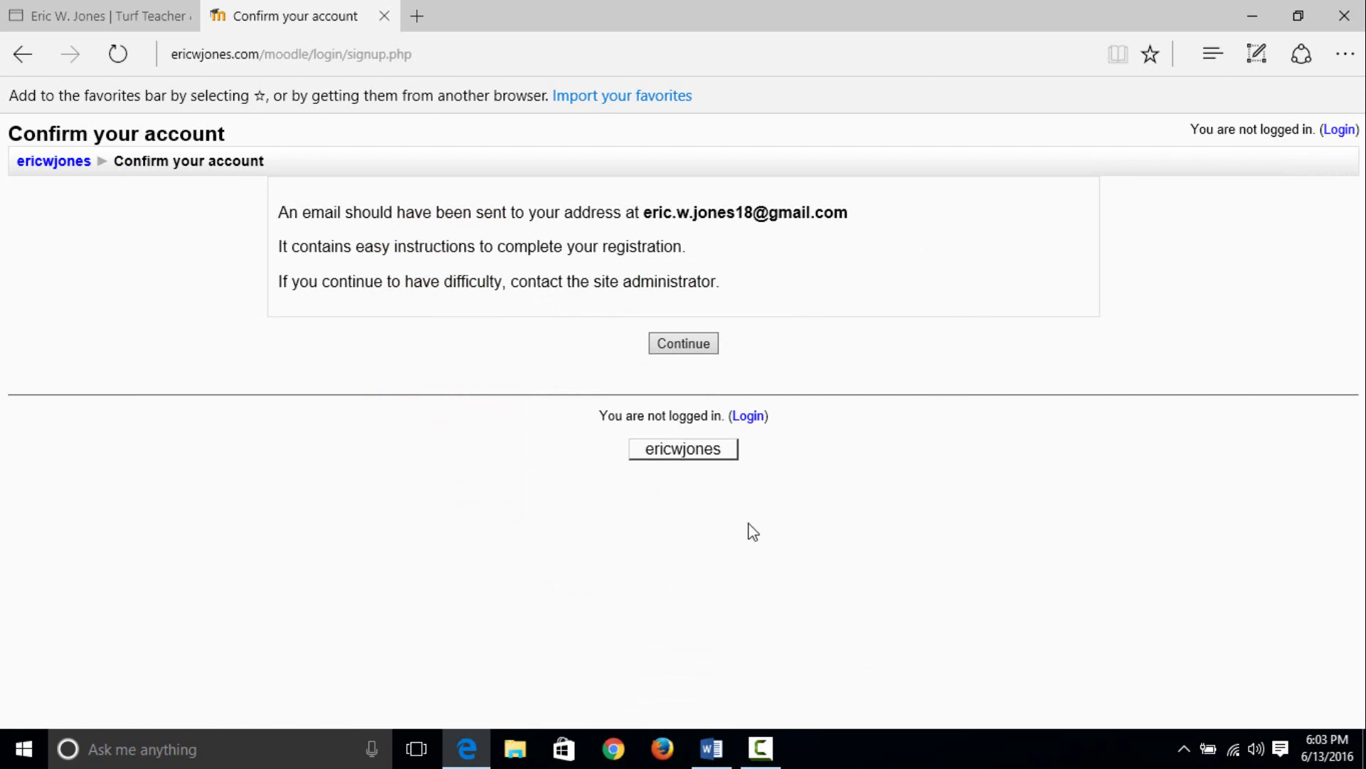
left_click(689, 344)
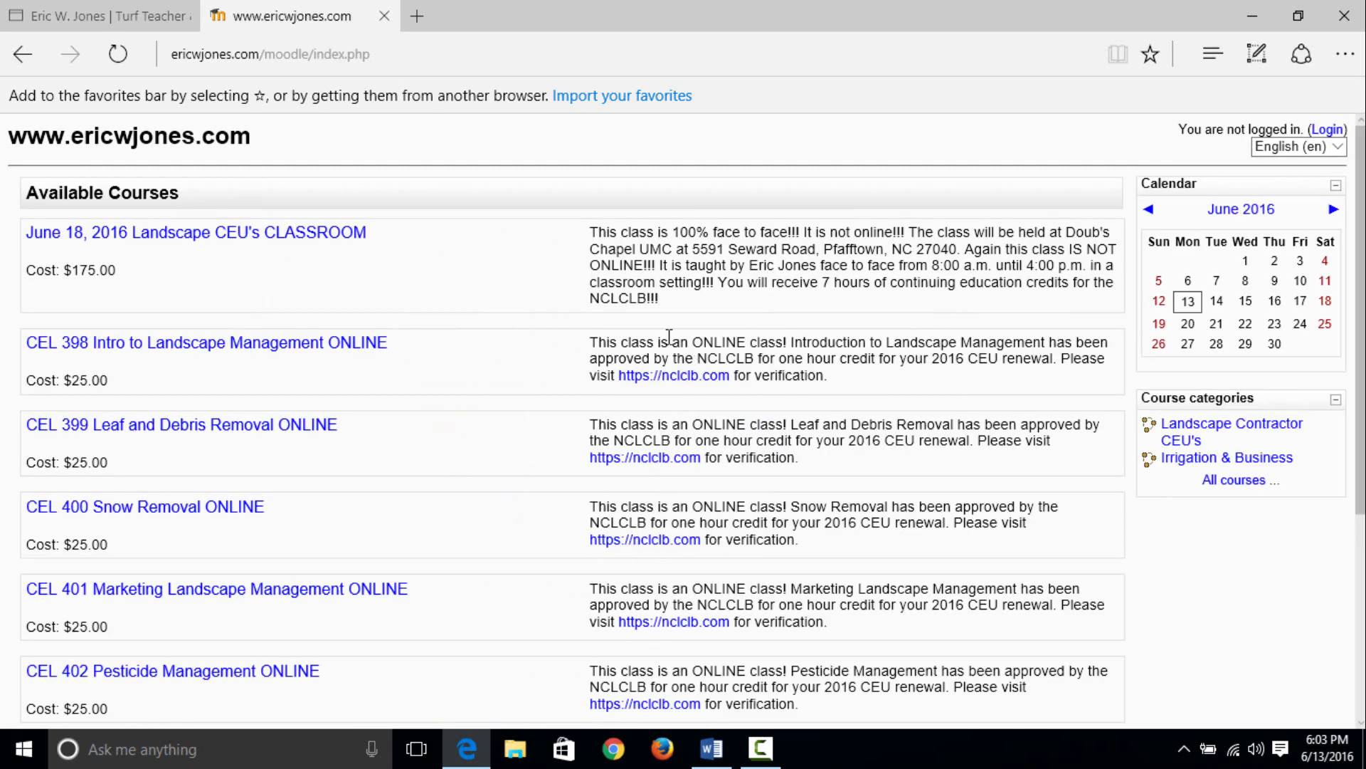
left_click(417, 17)
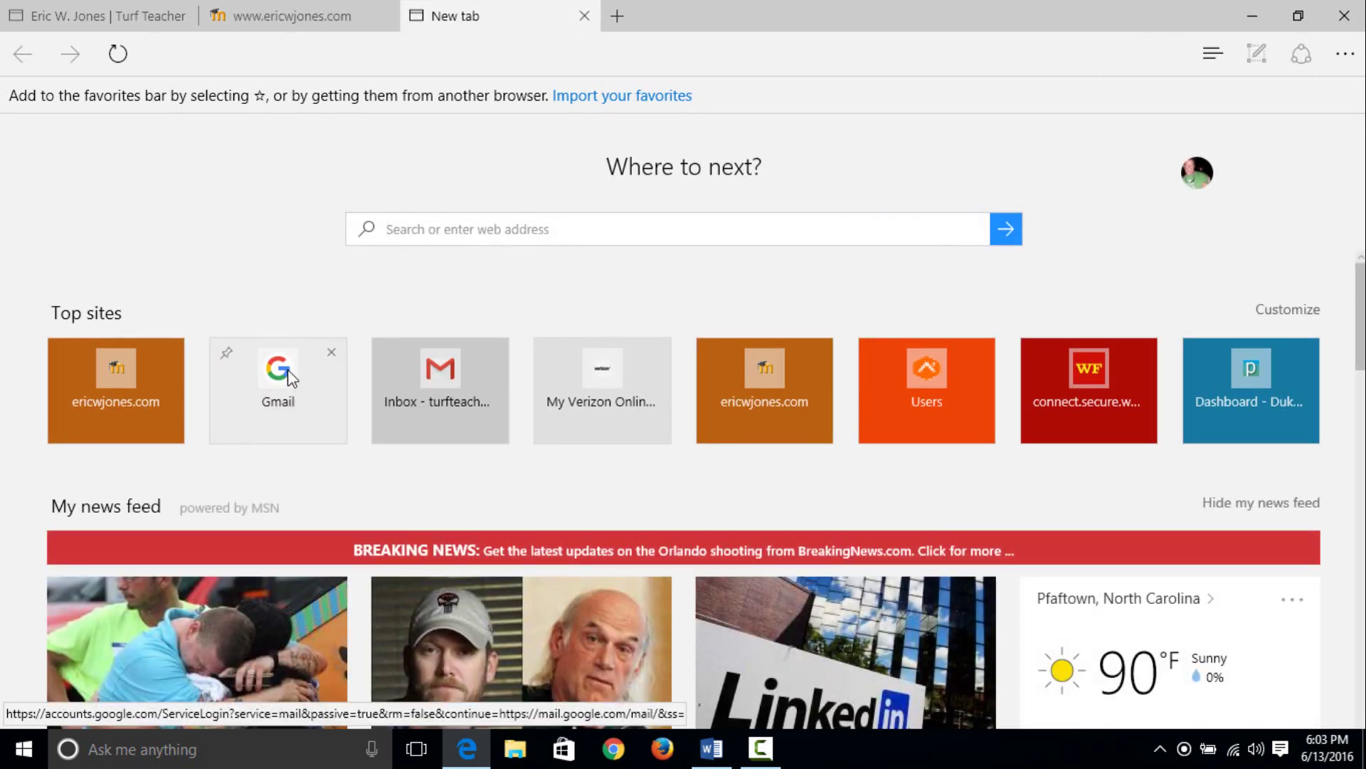
- Sign in to Gmail with the registration e-mail address and its password
left_click(285, 377)
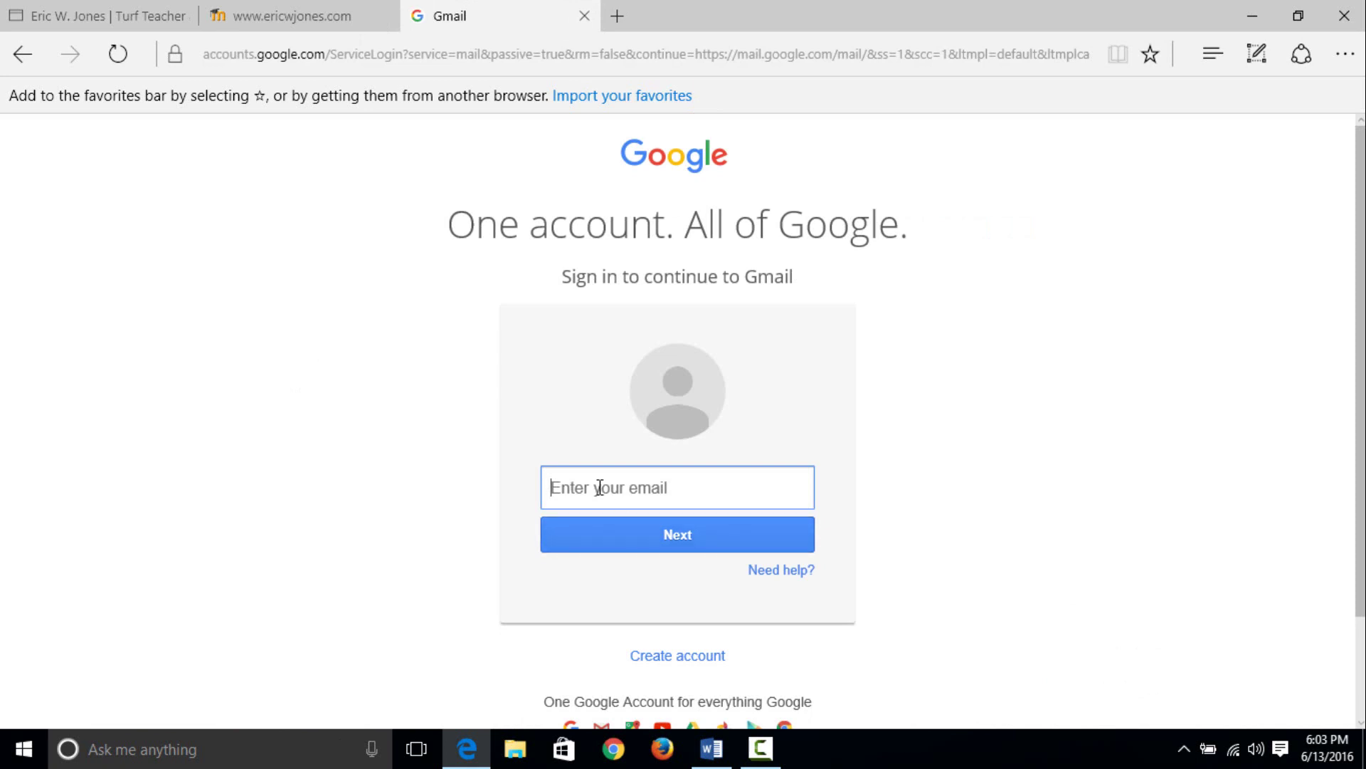
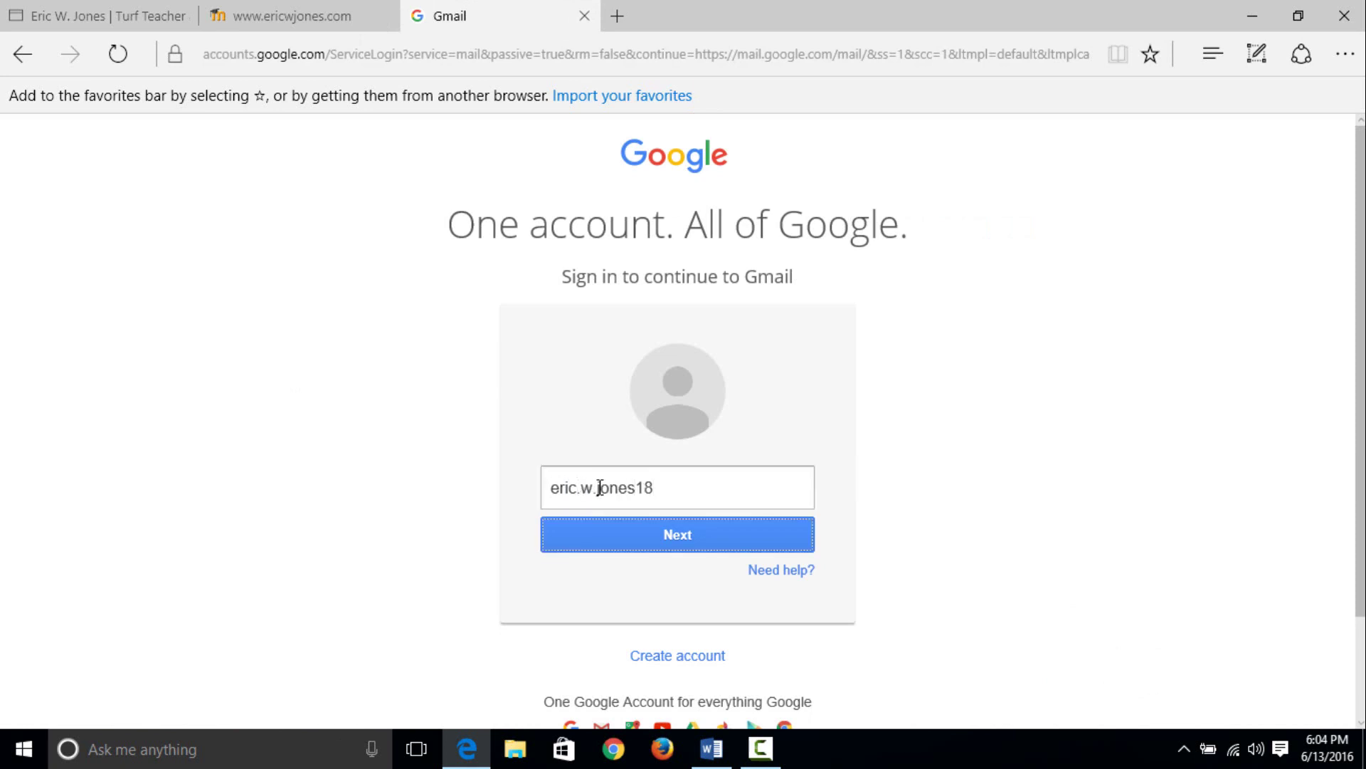
left_click(653, 549)
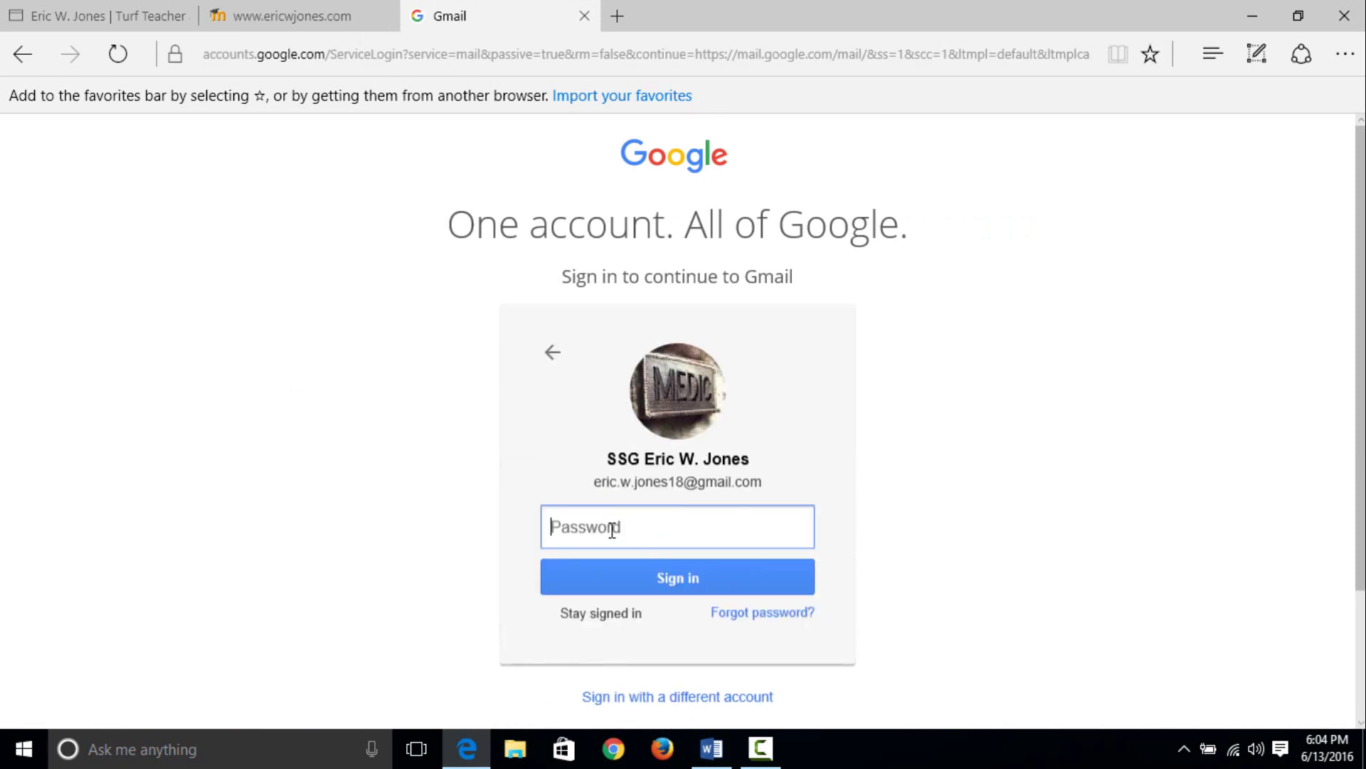
left_click(610, 526)
type("••••••••••••••••••")
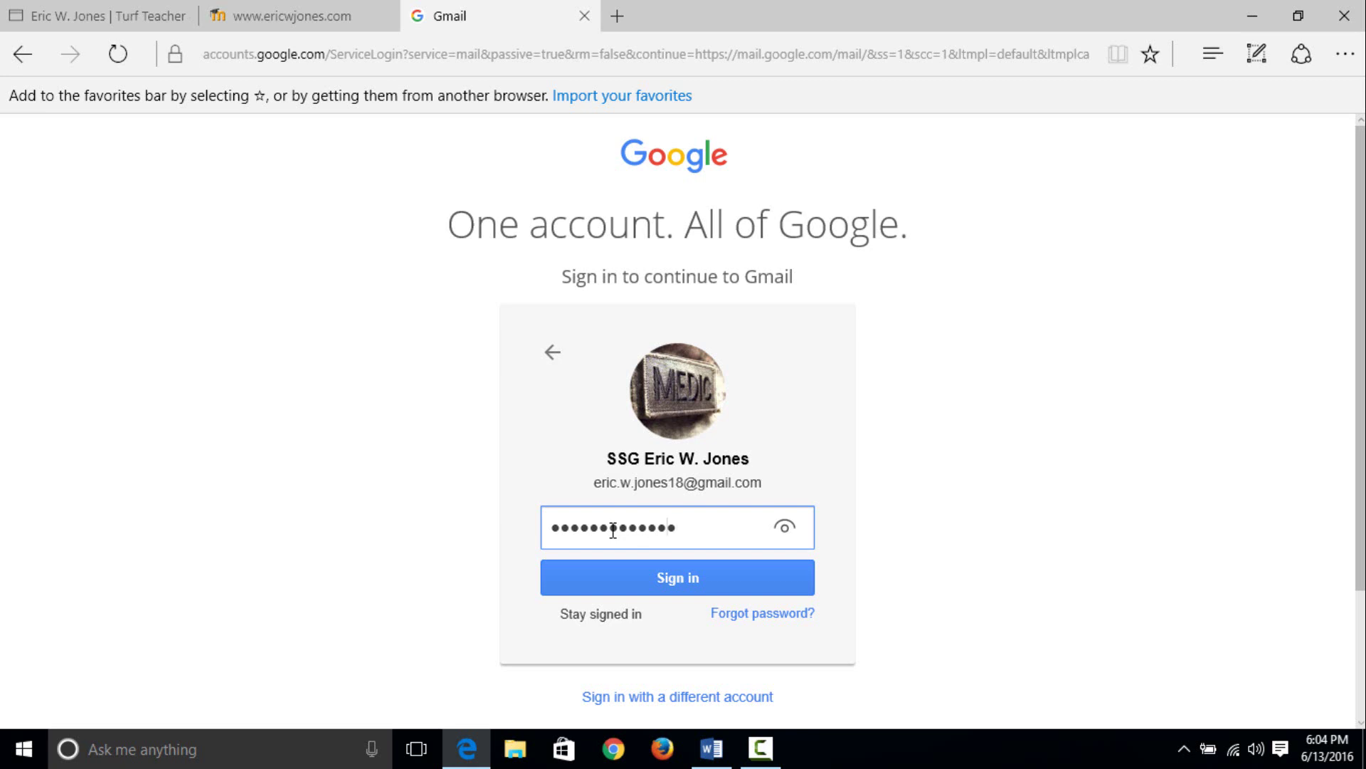
type("•••")
left_click(708, 587)
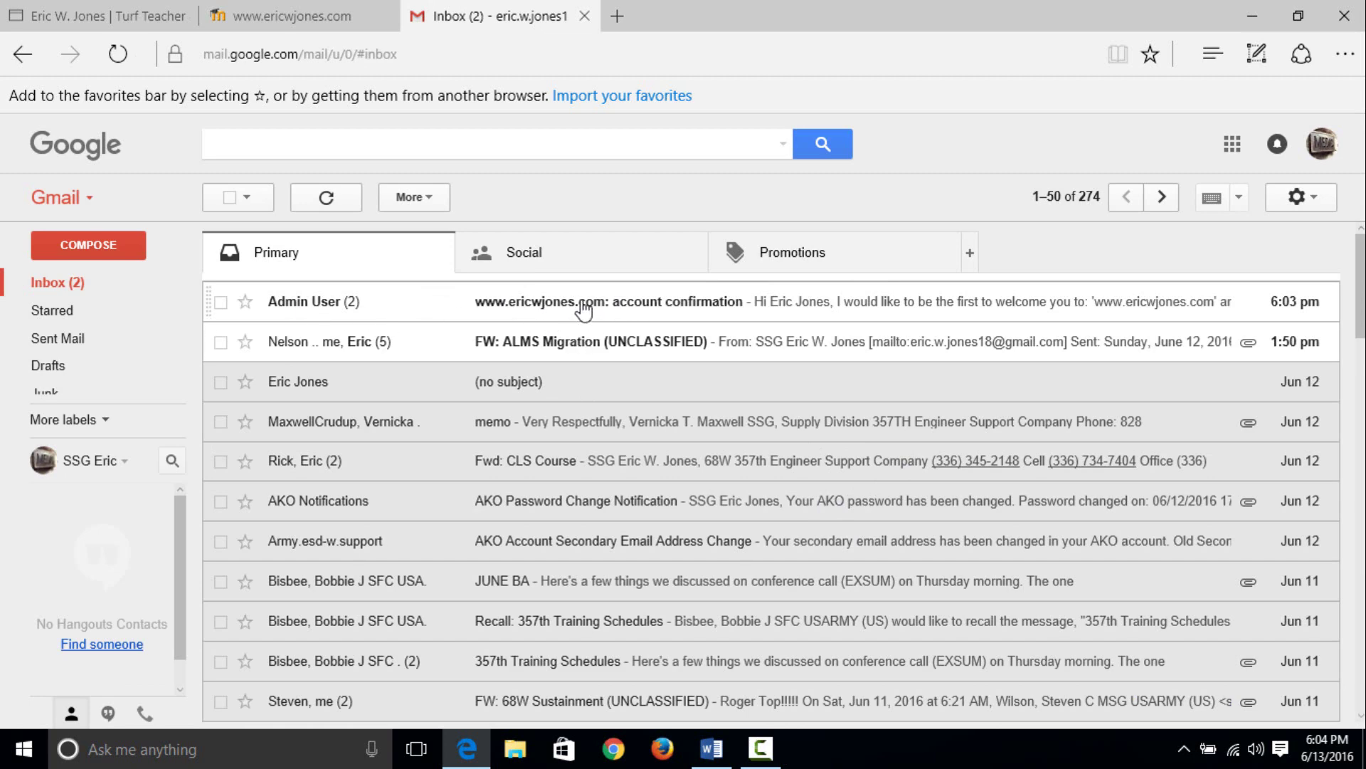
left_click(656, 304)
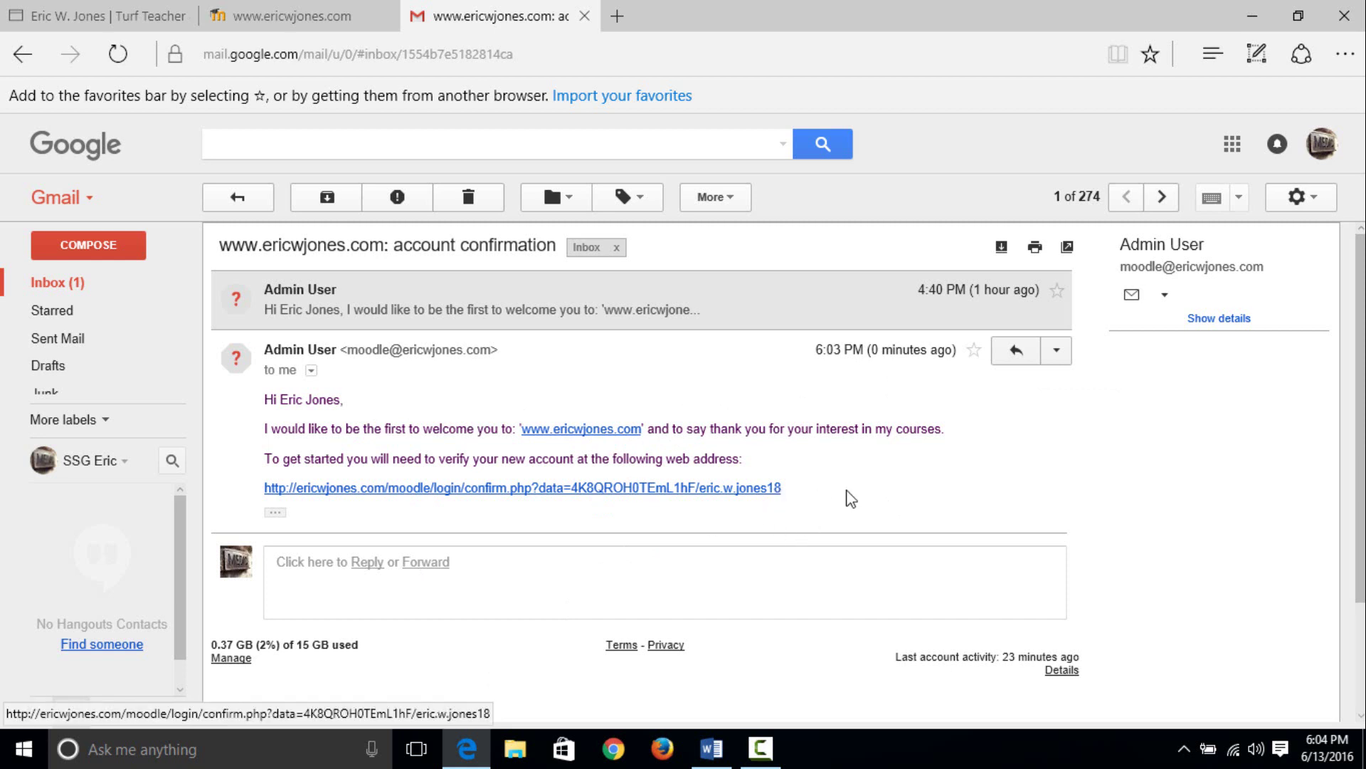
- Follow the email's verification link to confirm the account and reach the CEL 398 enrolment page
left_click(567, 489)
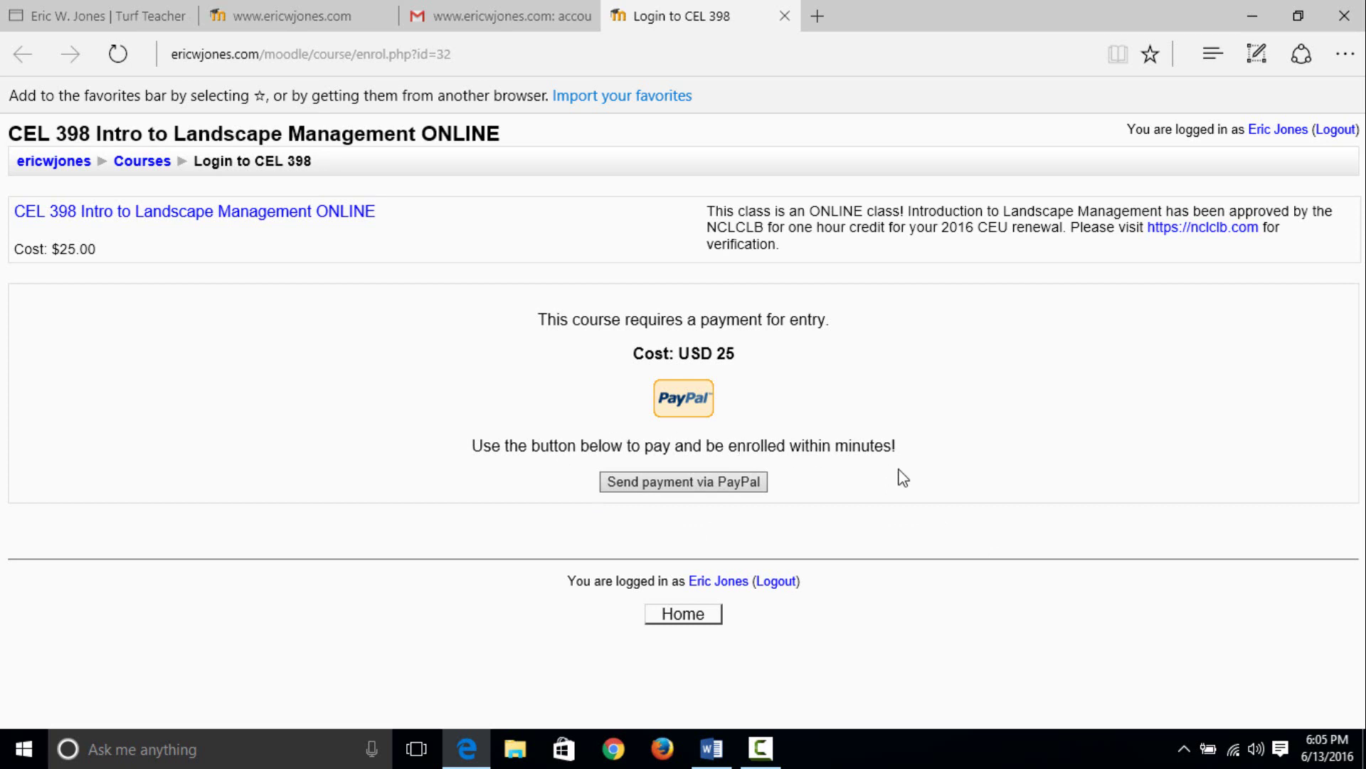
- Start paying the USD 25 CEL 398 fee through PayPal guest checkout
left_click(671, 487)
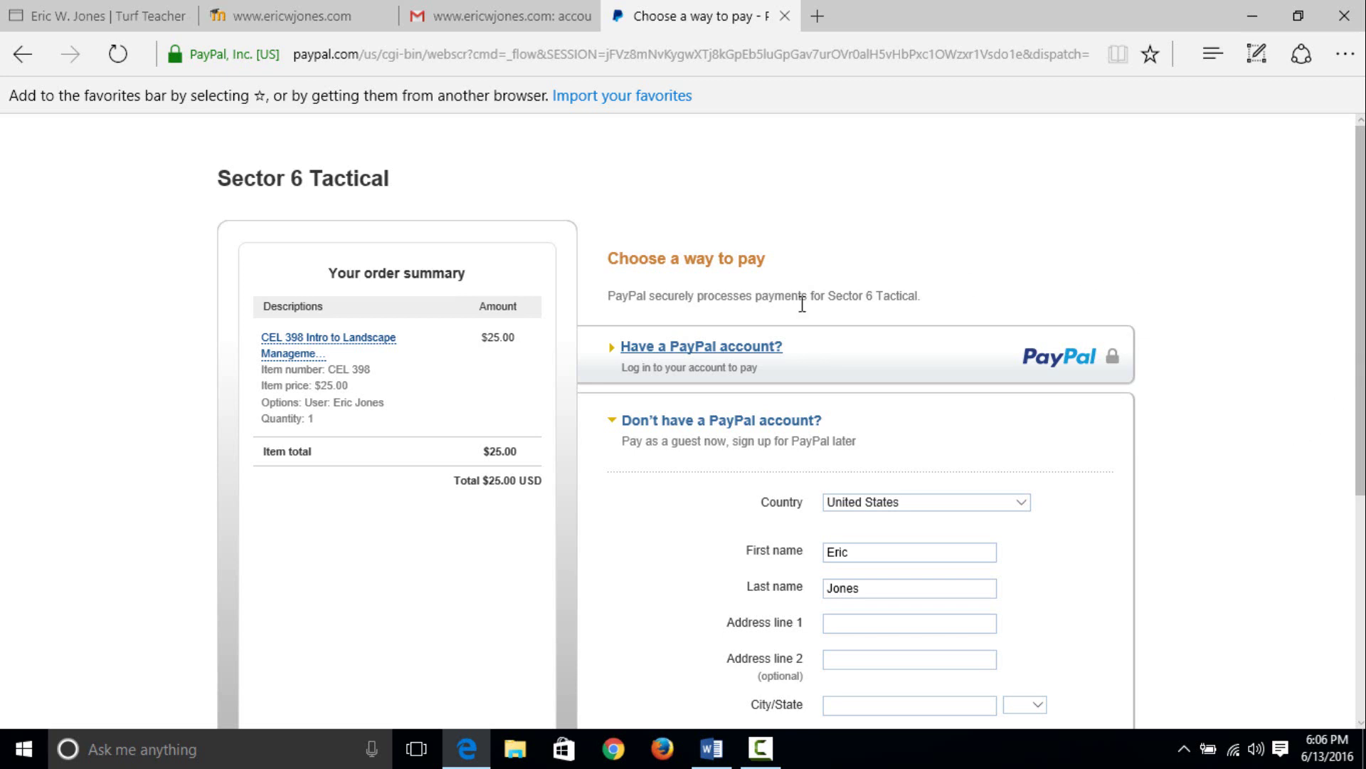
scroll(1001, 327, "down", 2)
scroll(1001, 326, "up", 2)
scroll(875, 576, "down", 1)
scroll(876, 576, "down", 1)
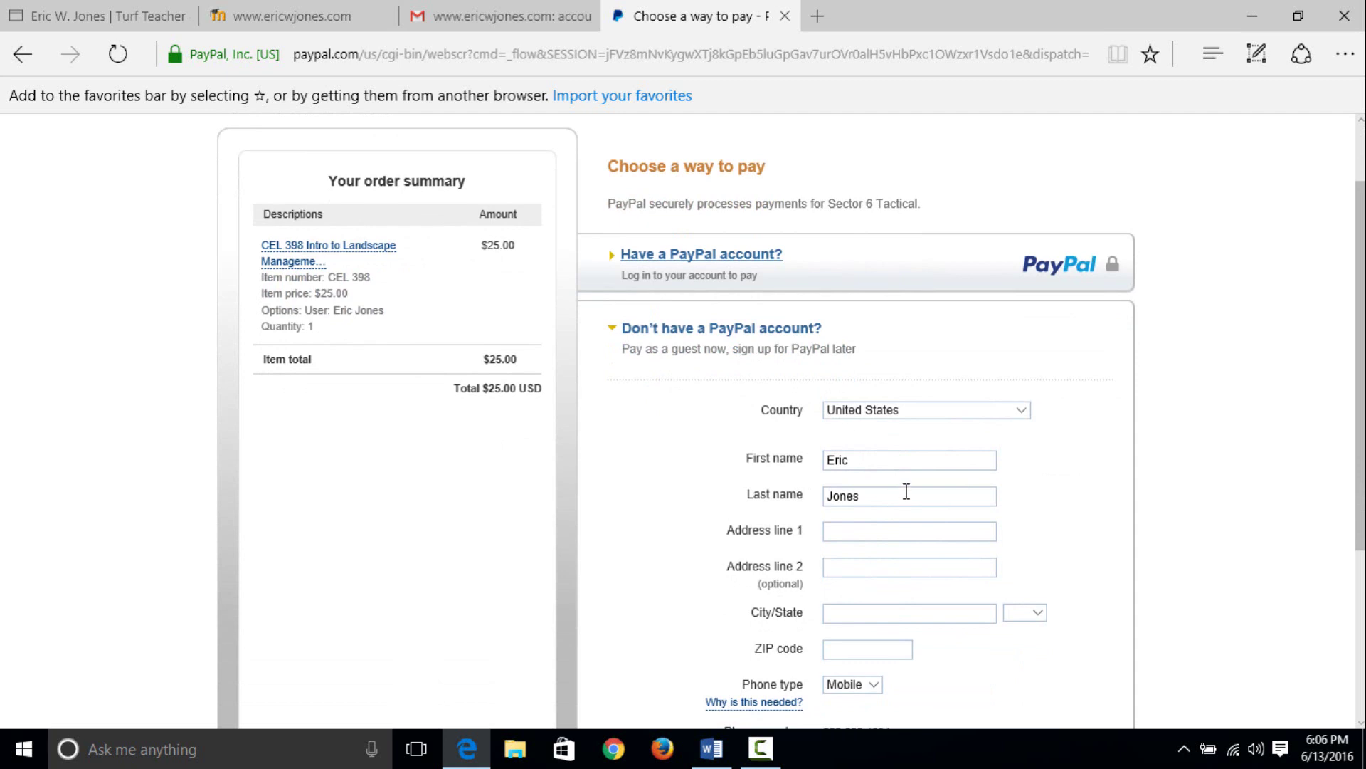
scroll(906, 491, "down", 1)
- Fill address line 1, city and ZIP code from the saved autofill suggestions
left_click(861, 439)
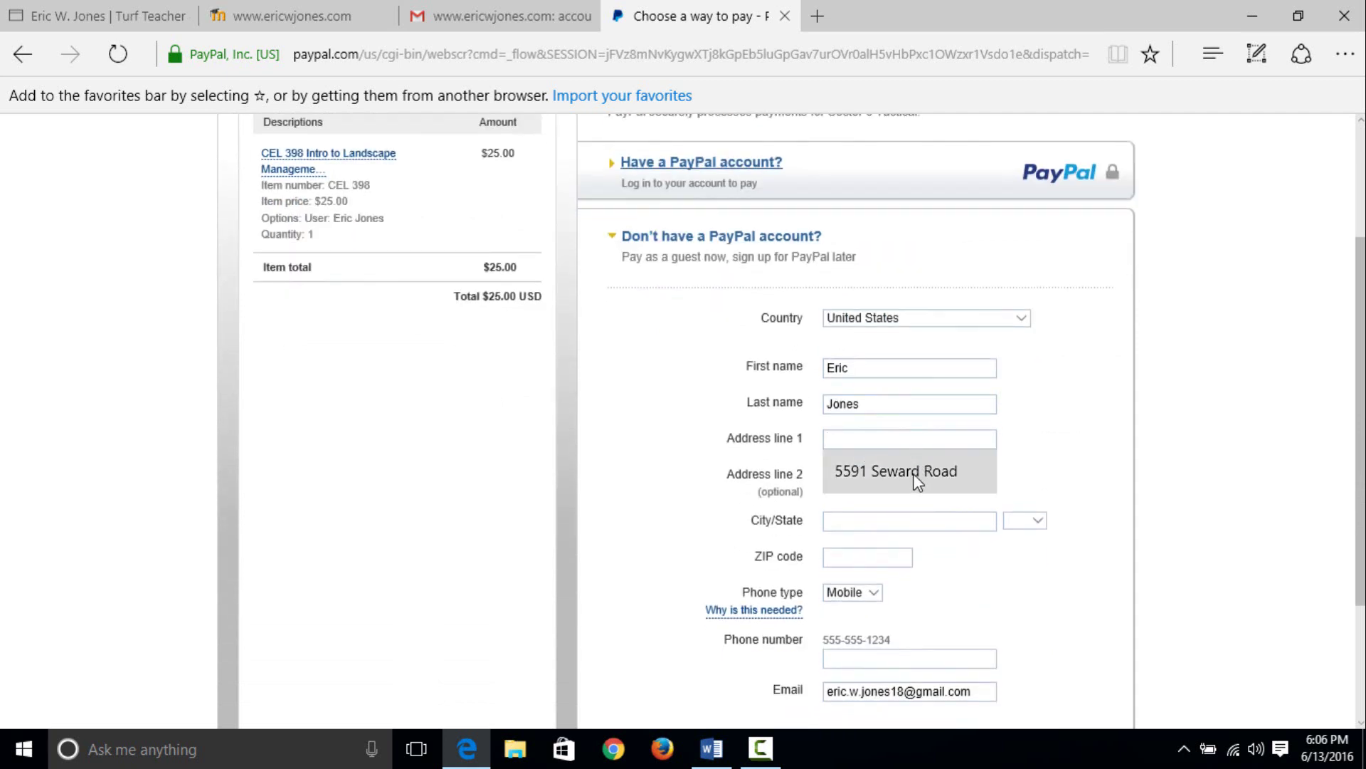
left_click(915, 473)
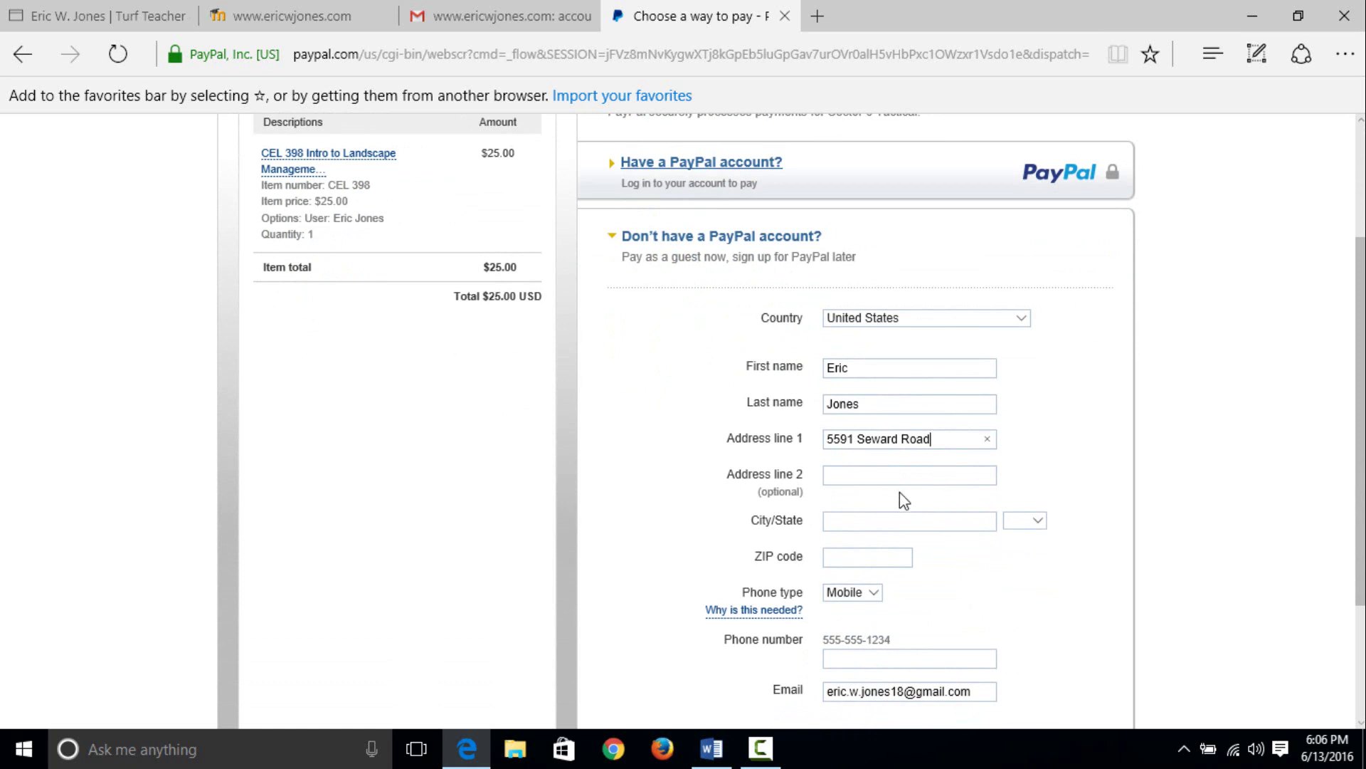
left_click(852, 523)
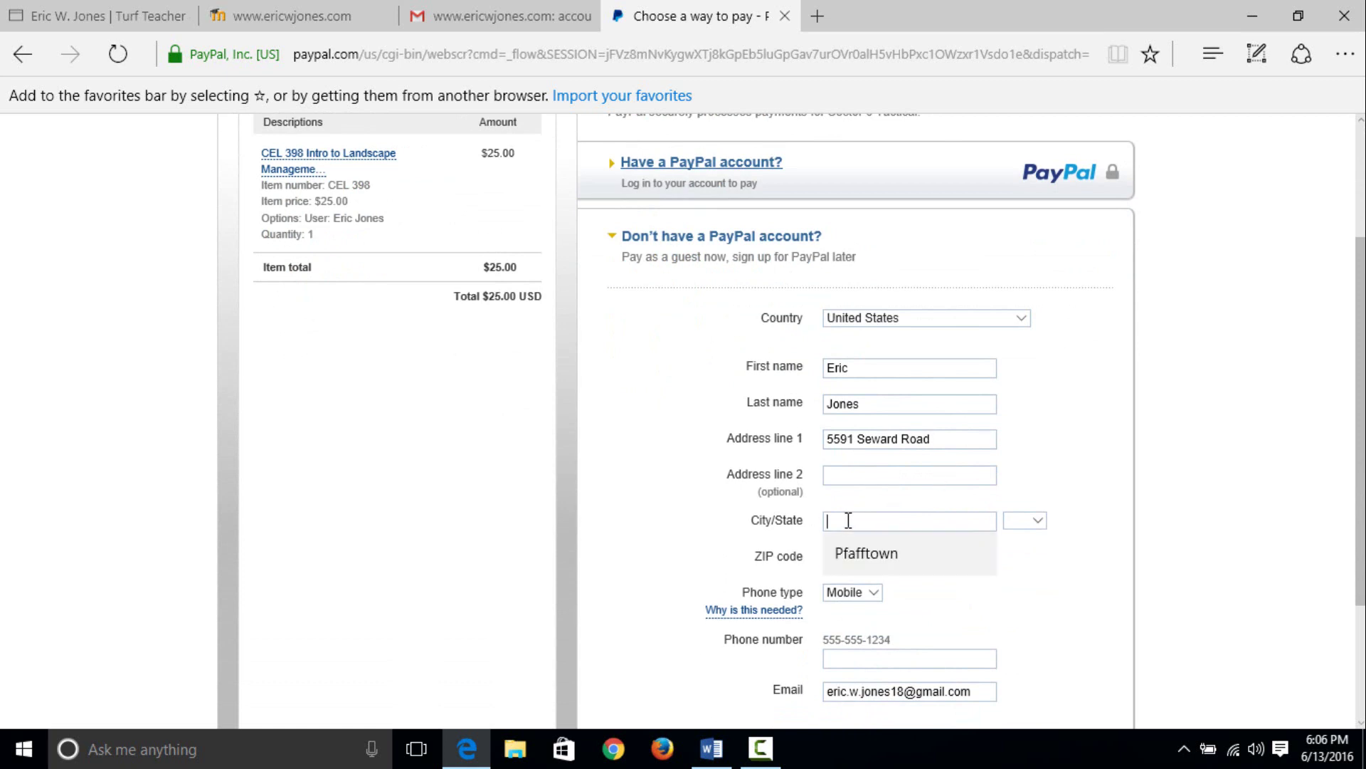
left_click(862, 560)
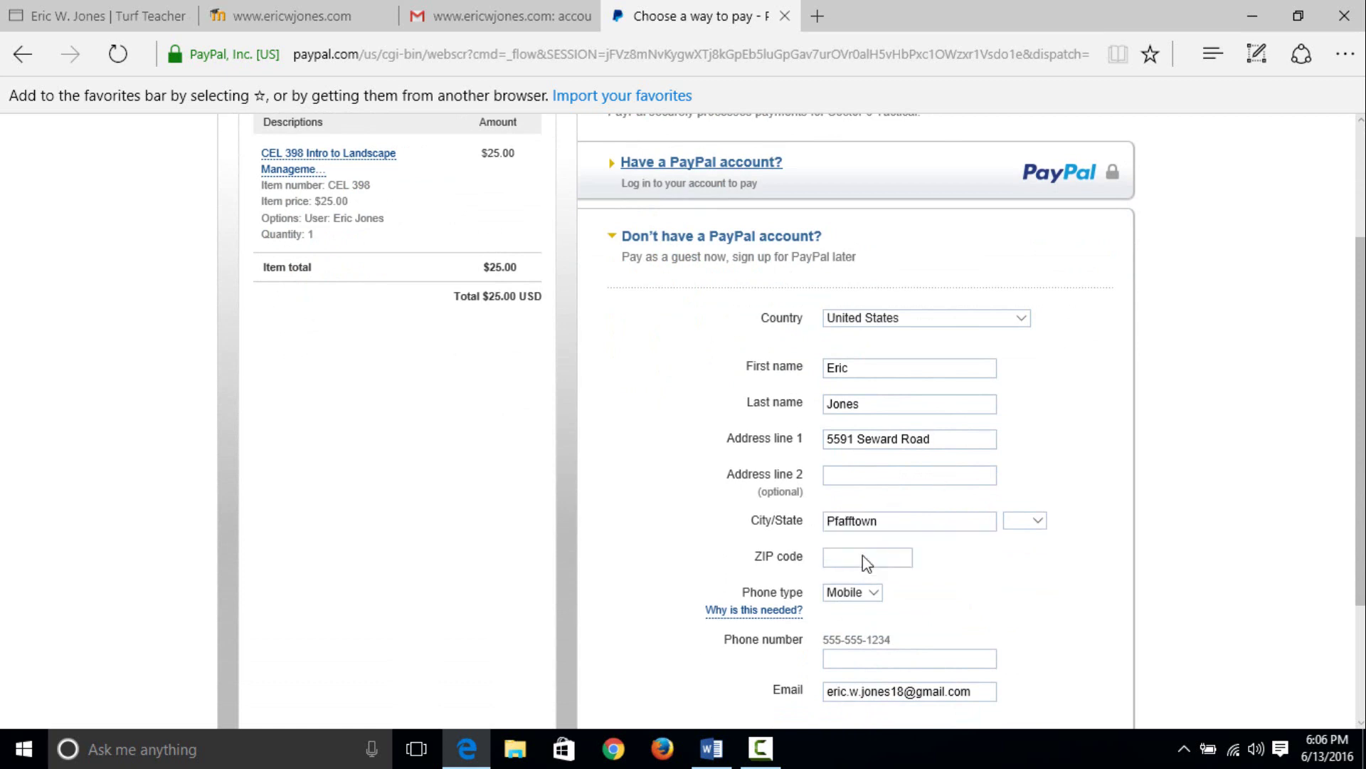
scroll(925, 527, "down", 1)
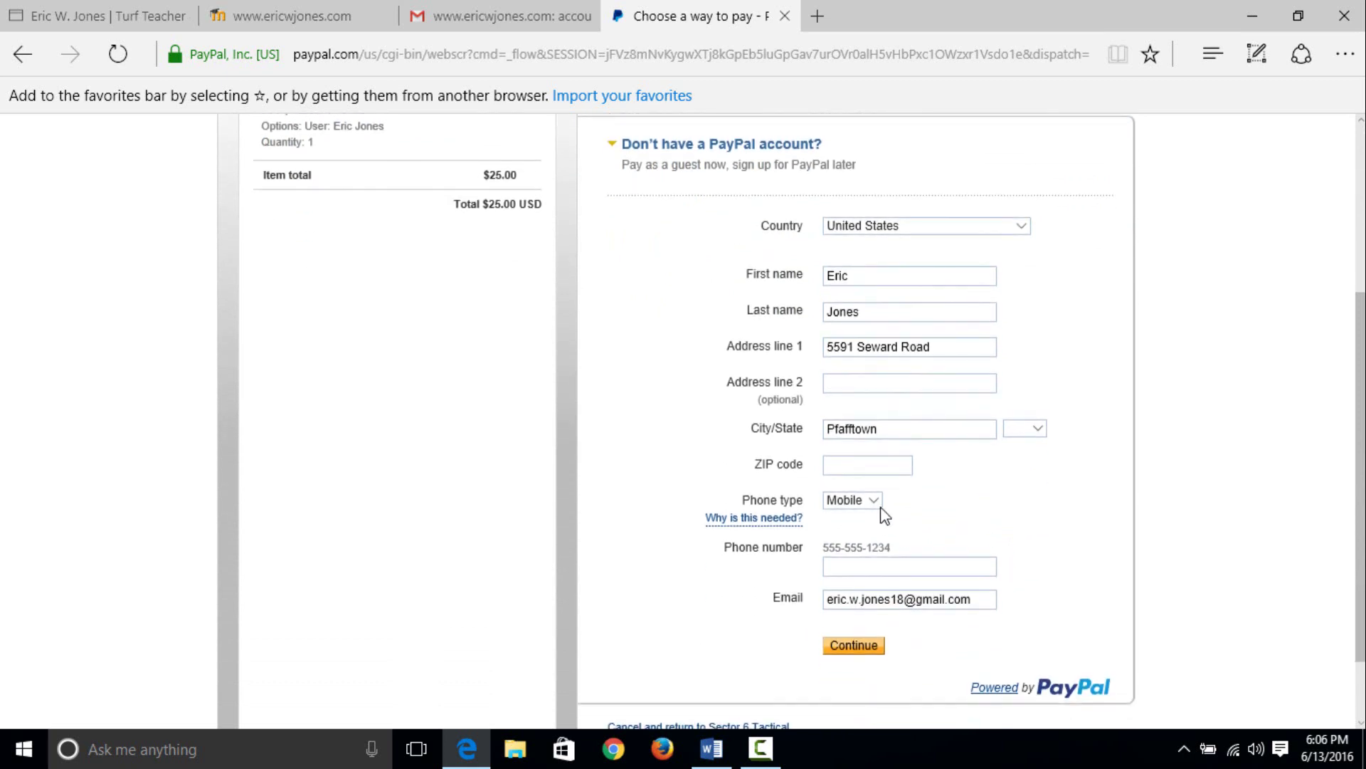
left_click(843, 467)
left_click(852, 500)
- Enter the phone number and submit the guest billing details
left_click(853, 566)
scroll(965, 632, "down", 2)
scroll(965, 629, "up", 3)
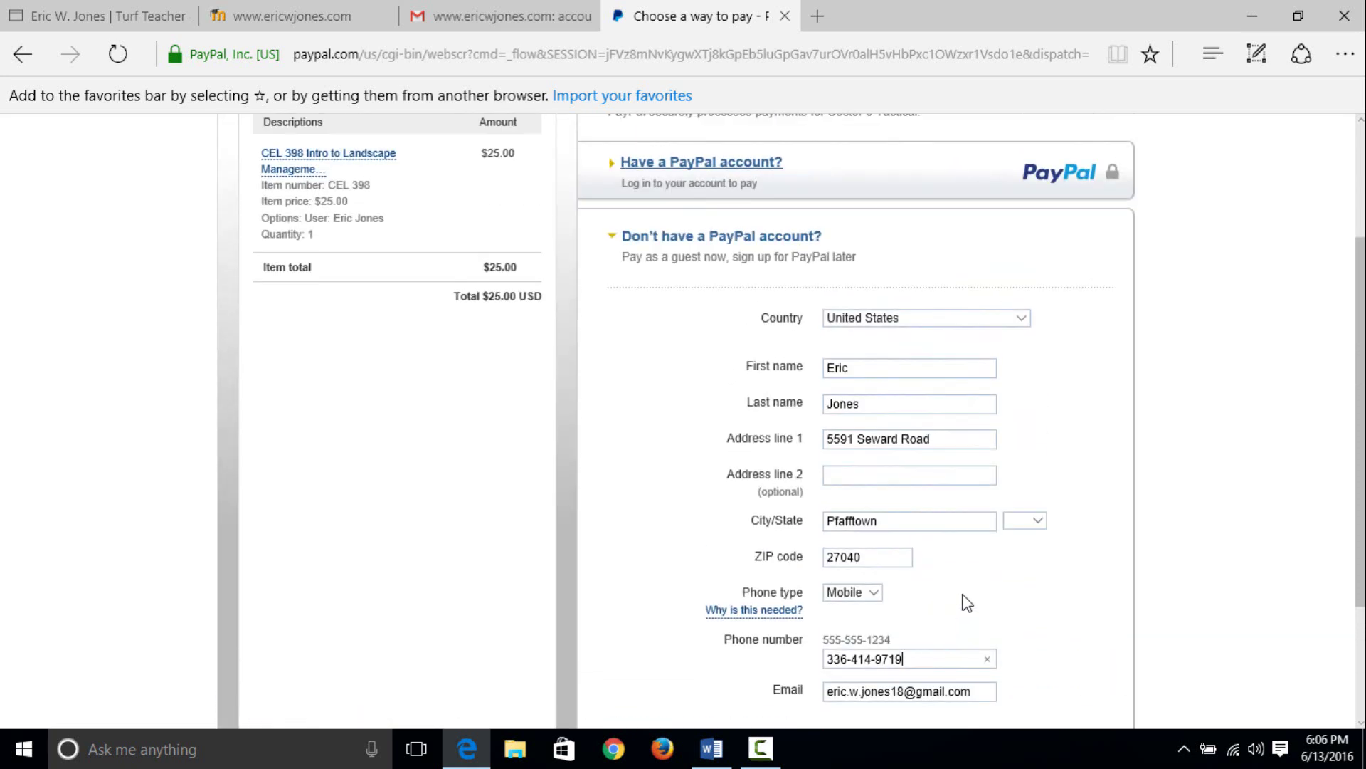
scroll(969, 540, "down", 2)
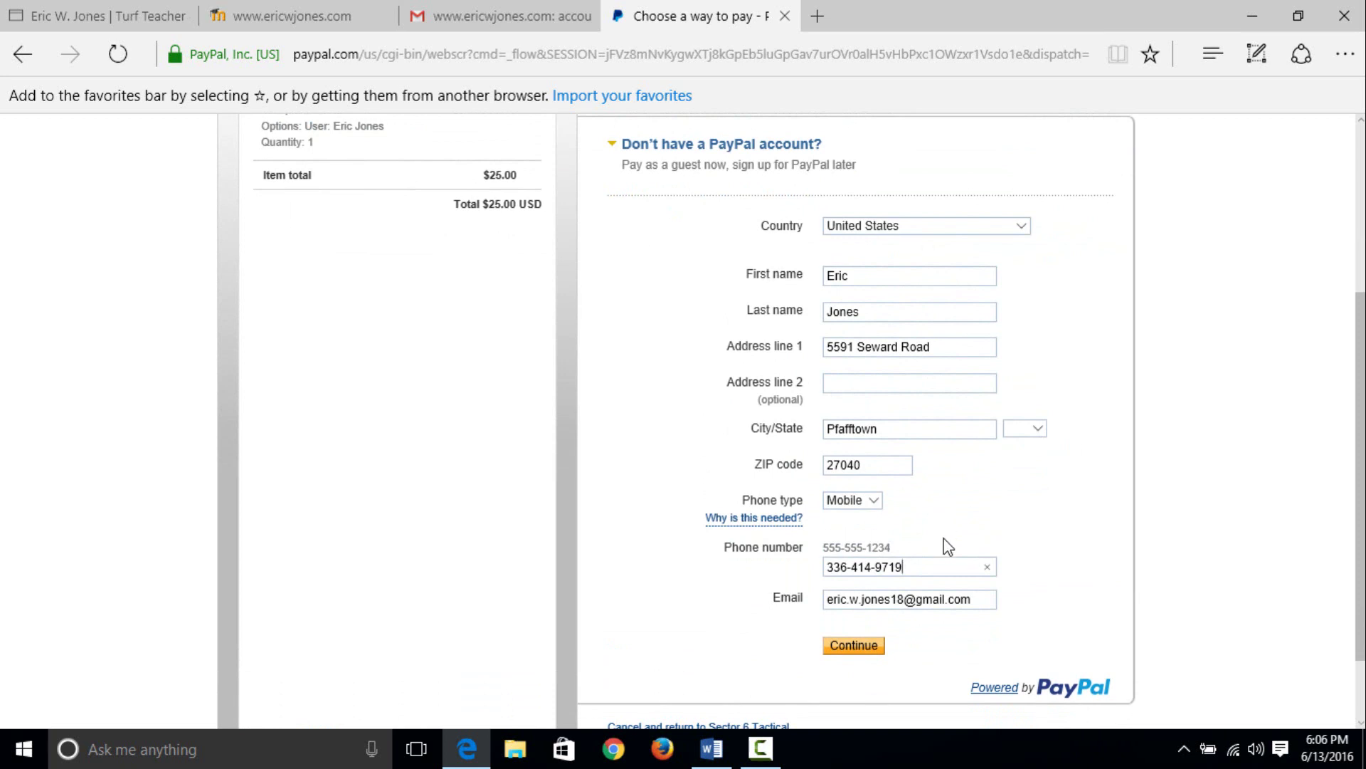
left_click(863, 653)
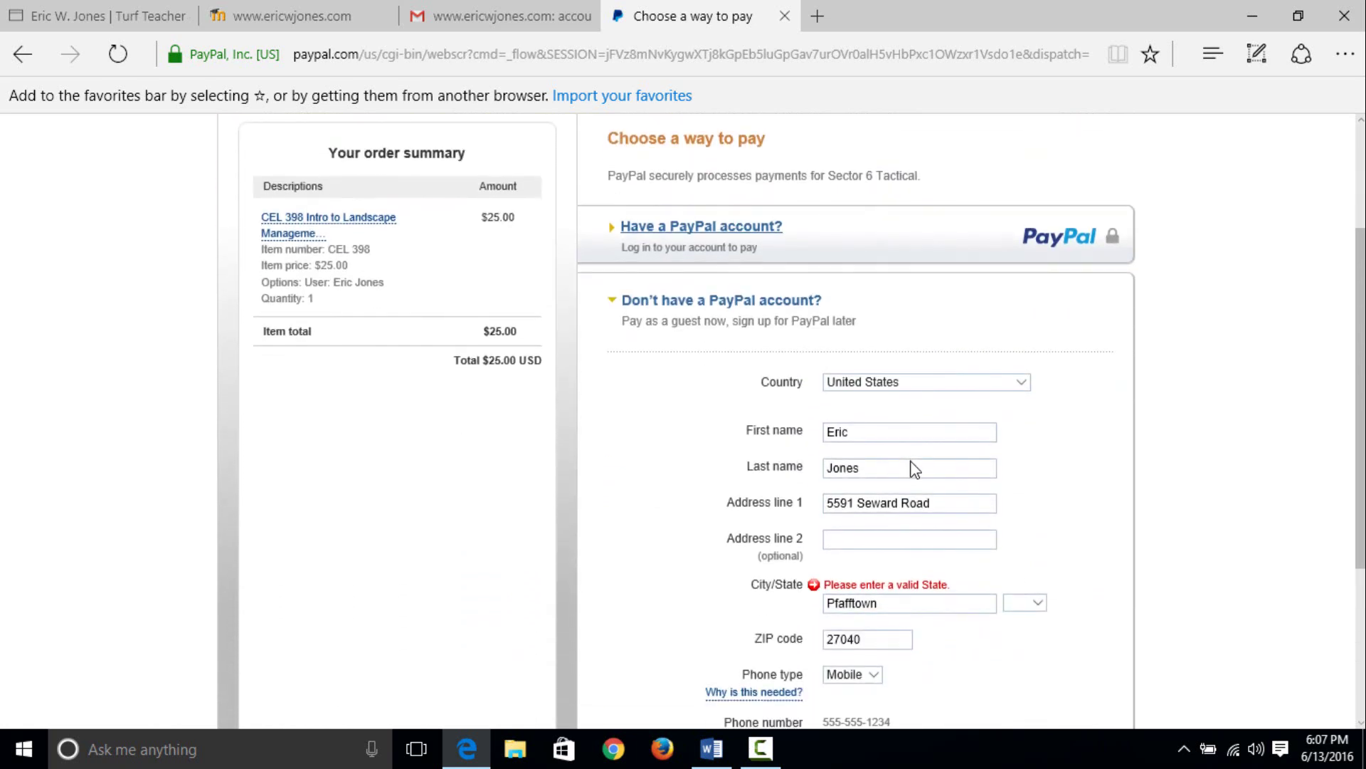
- Choose the billing state and resubmit the details to reach payment-method selection
scroll(916, 471, "down", 1)
left_click(1031, 512)
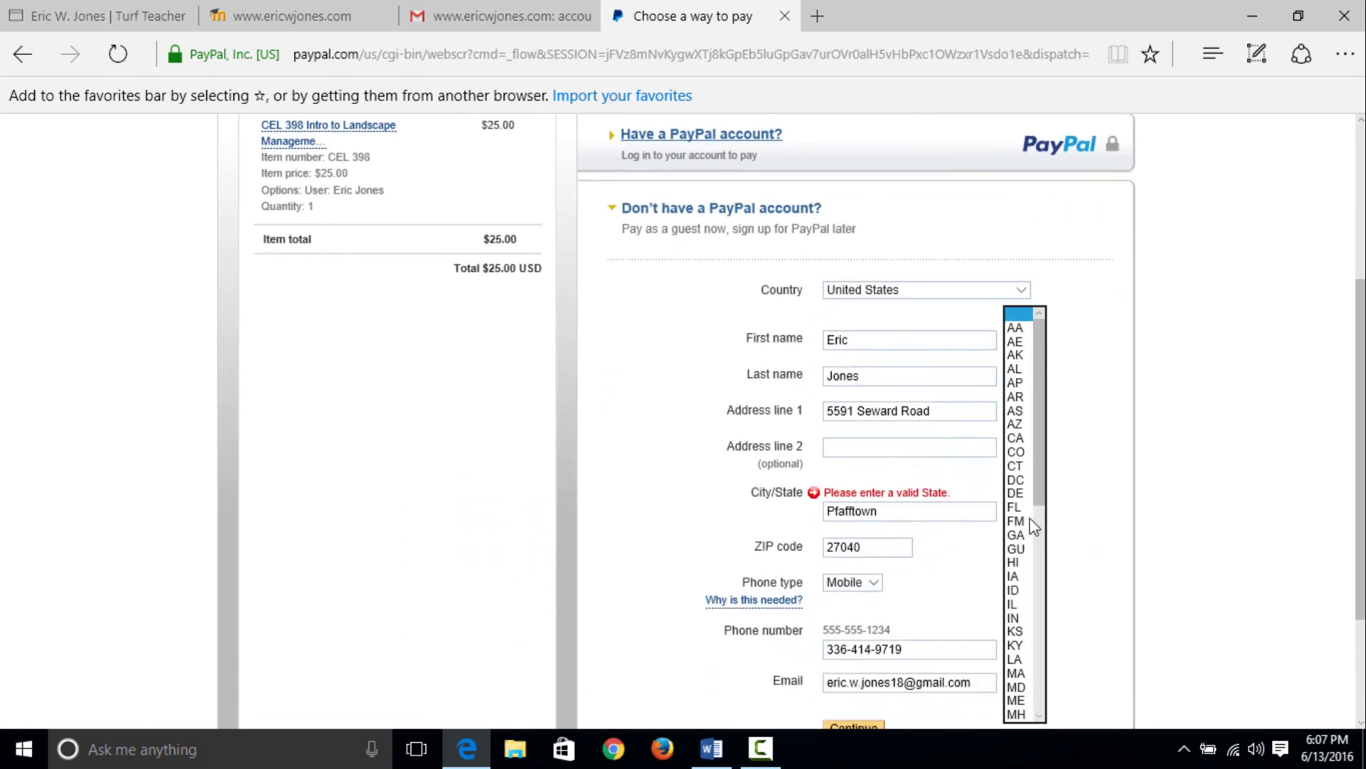
scroll(1032, 570, "down", 3)
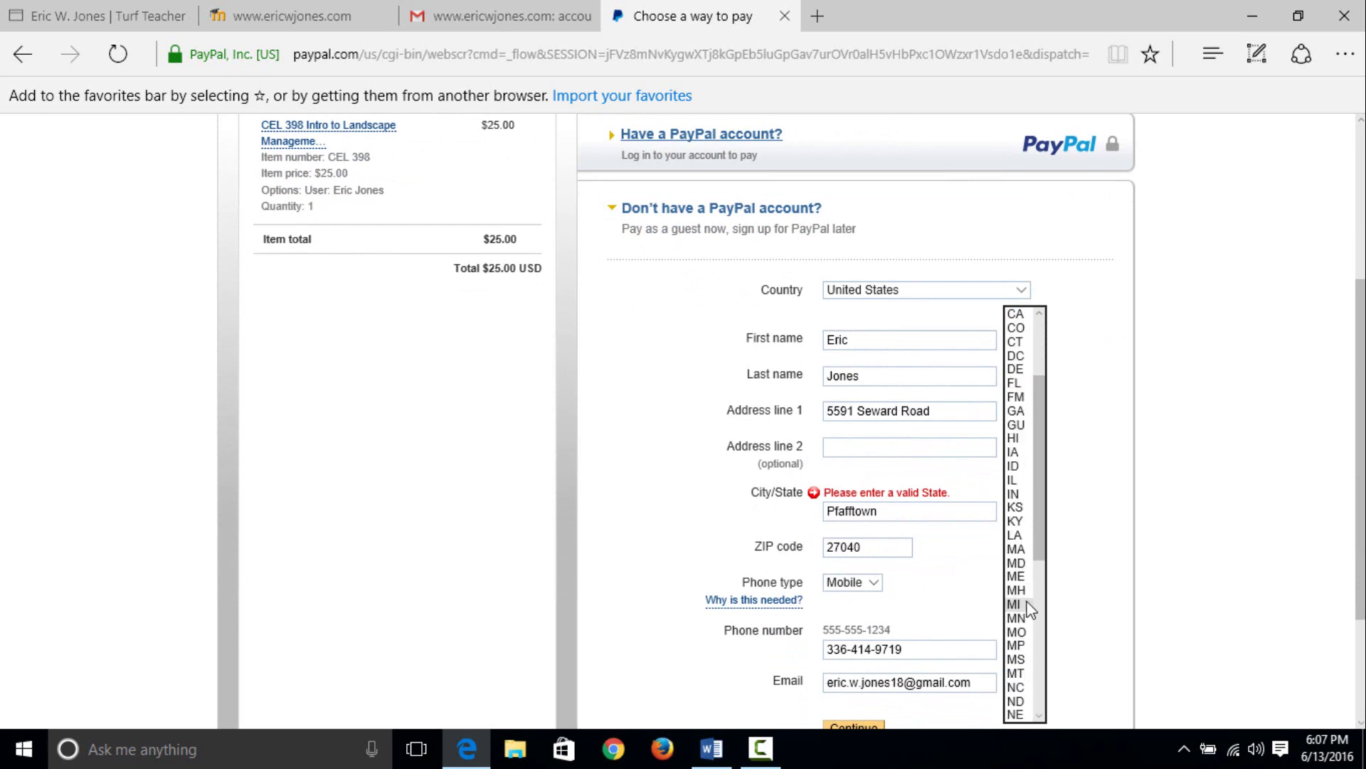
left_click(1018, 687)
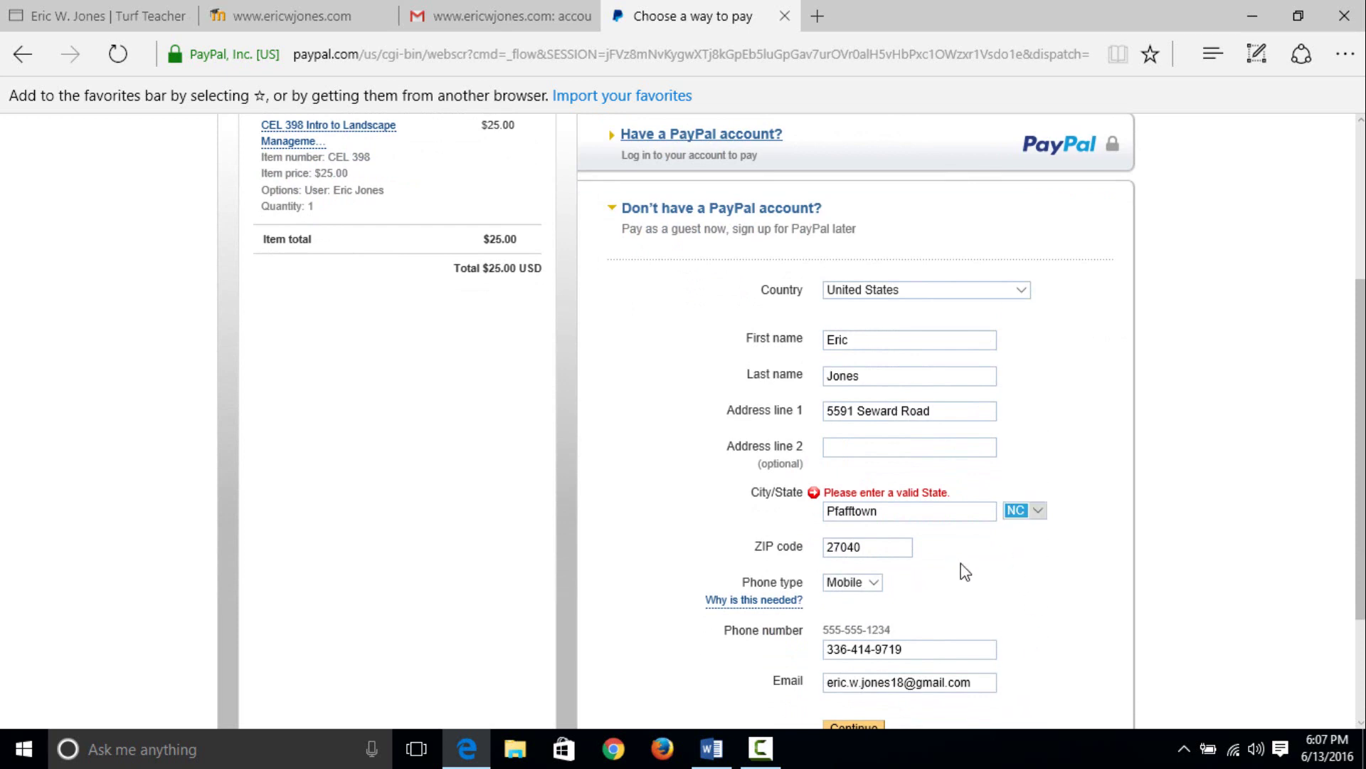
scroll(962, 565, "down", 2)
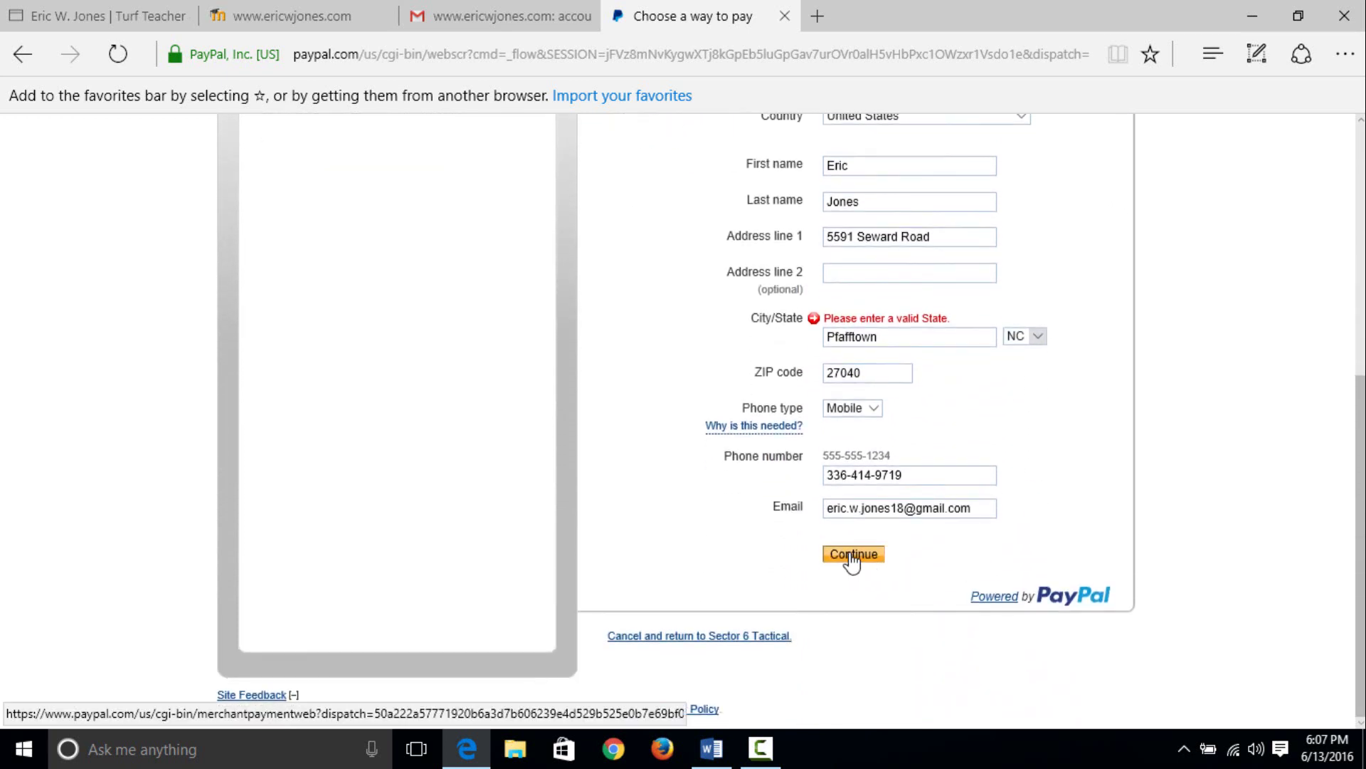
left_click(853, 554)
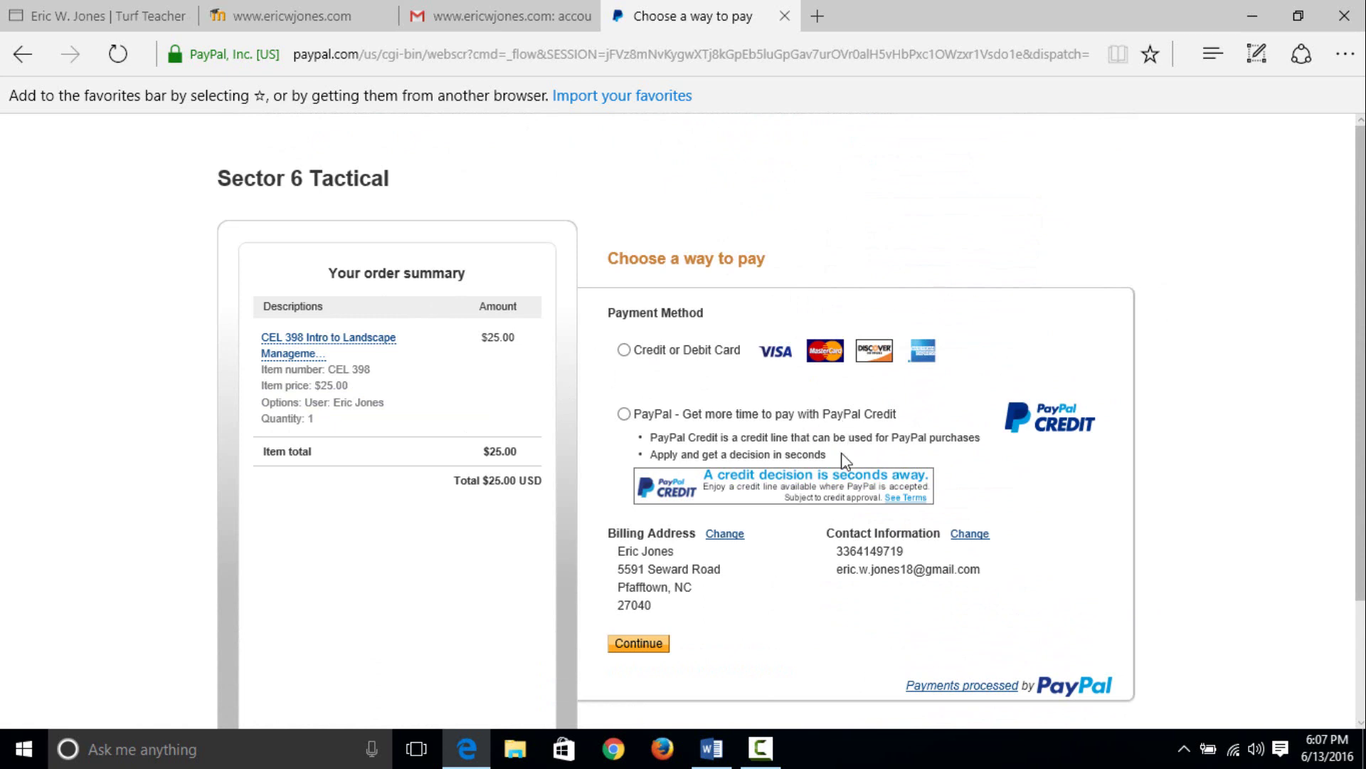
- Pay the $25.00 CEL 398 order by Credit or Debit Card, then review the blank card and billing fields
scroll(839, 470, "down", 2)
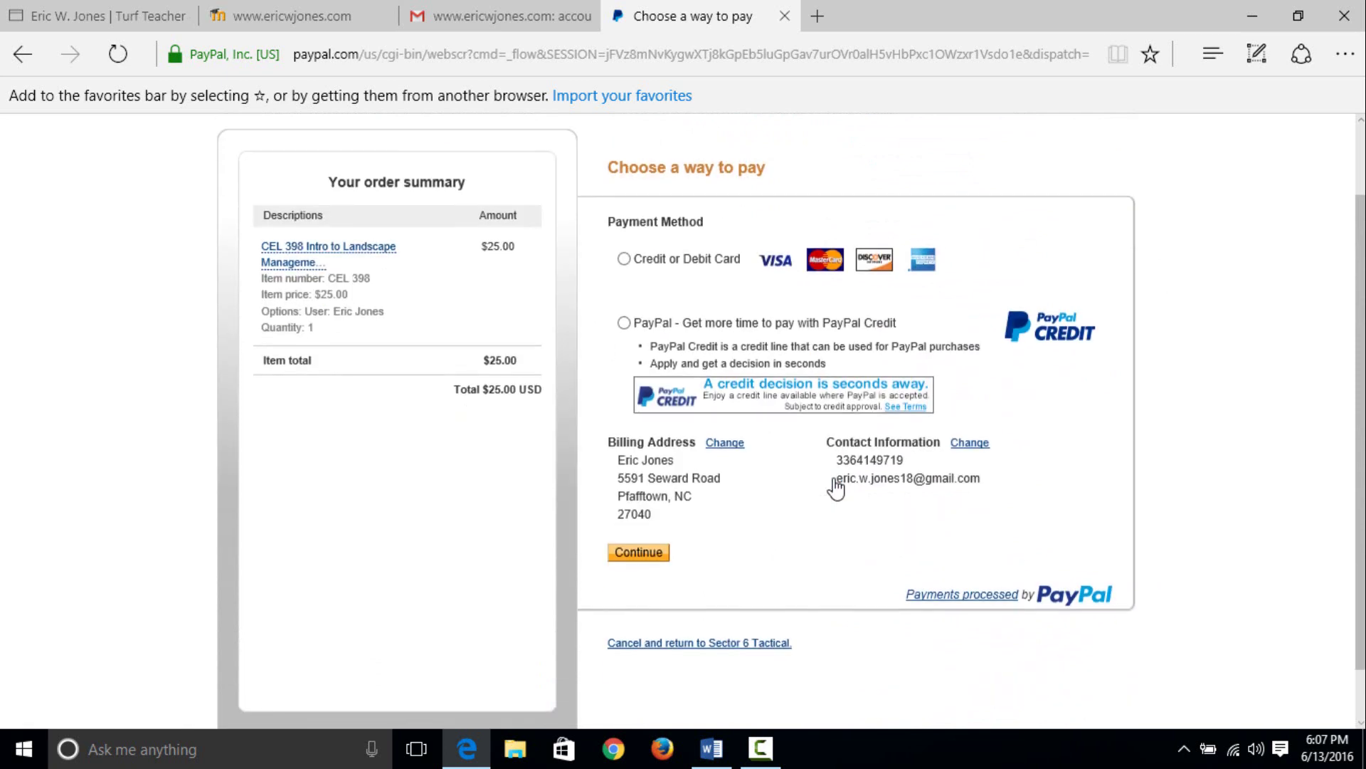
left_click(624, 258)
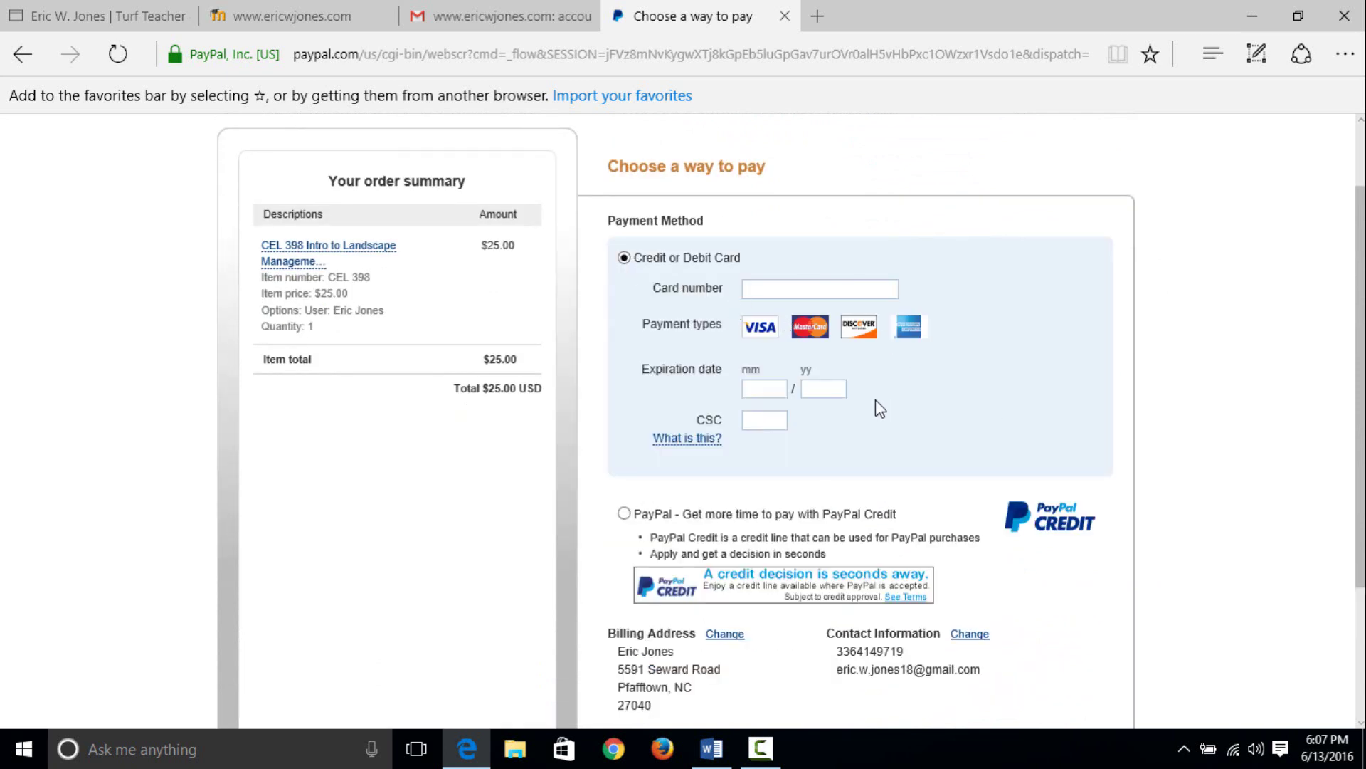
scroll(876, 402, "down", 3)
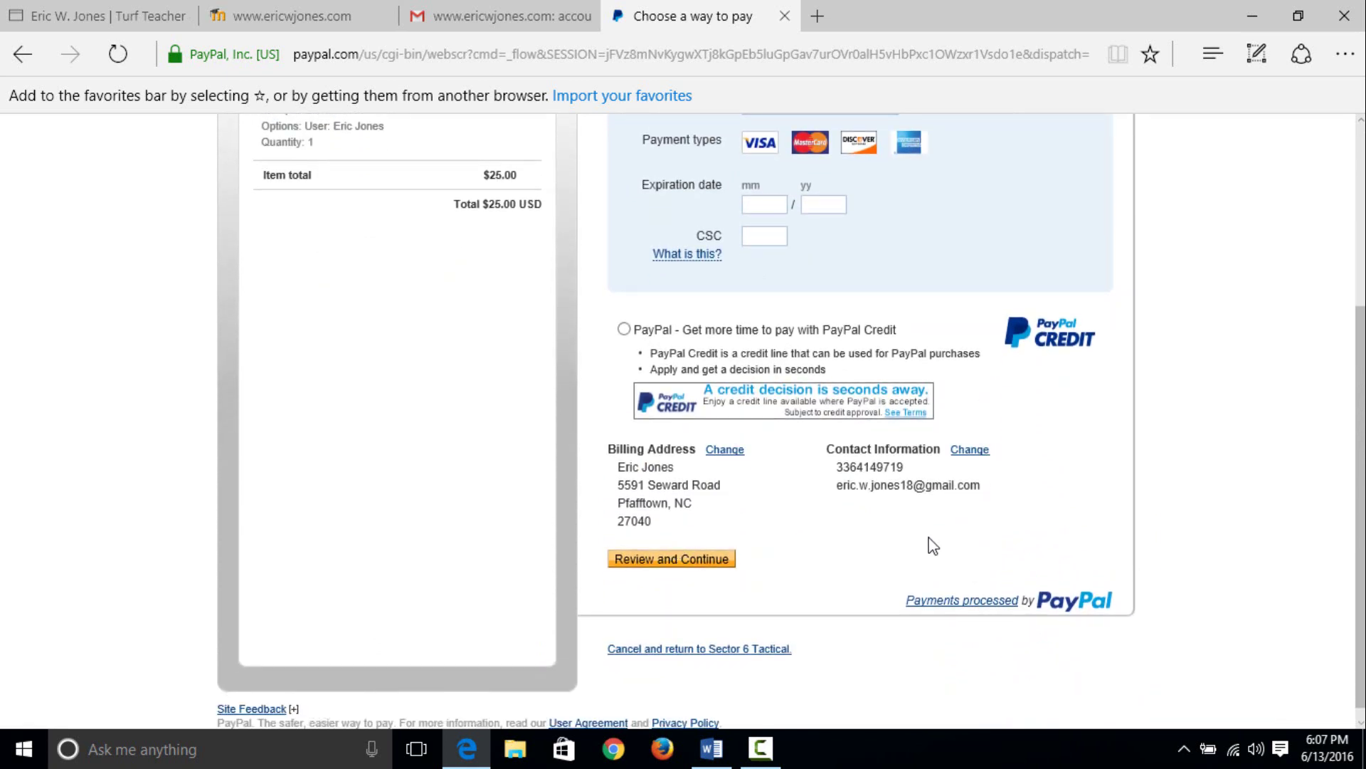
scroll(914, 448, "up", 4)
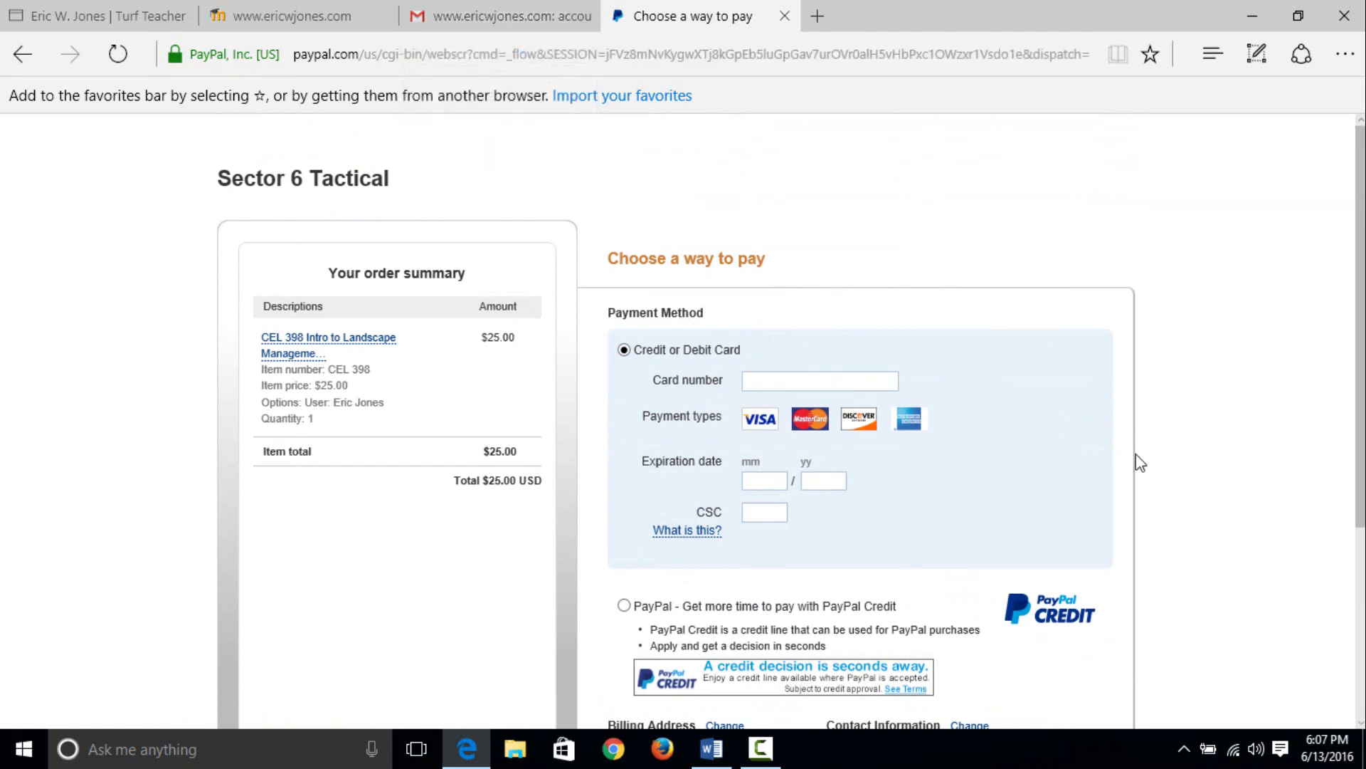
scroll(1114, 416, "down", 1)
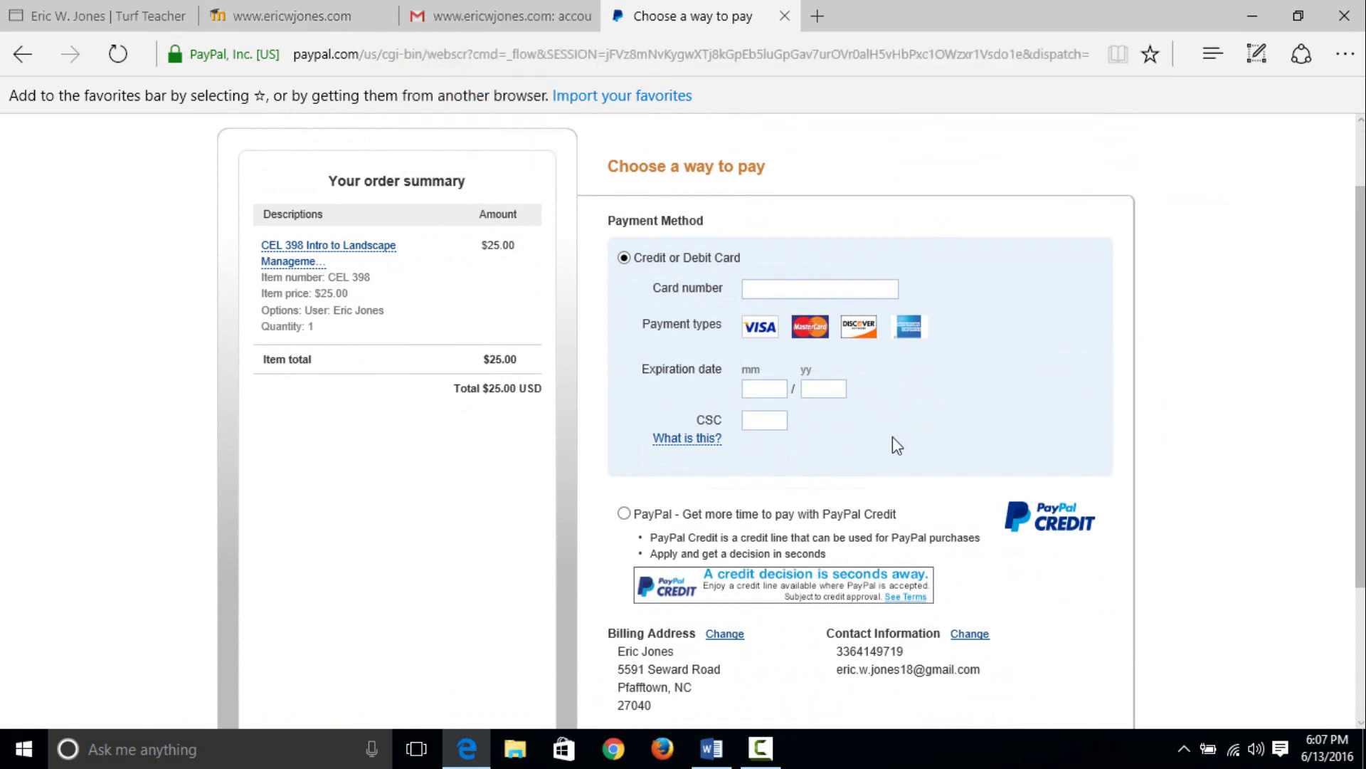
- View the Moodle confirmation email in Gmail, then return to the ericwjones.com CEL 398–403 course listing
left_click(501, 28)
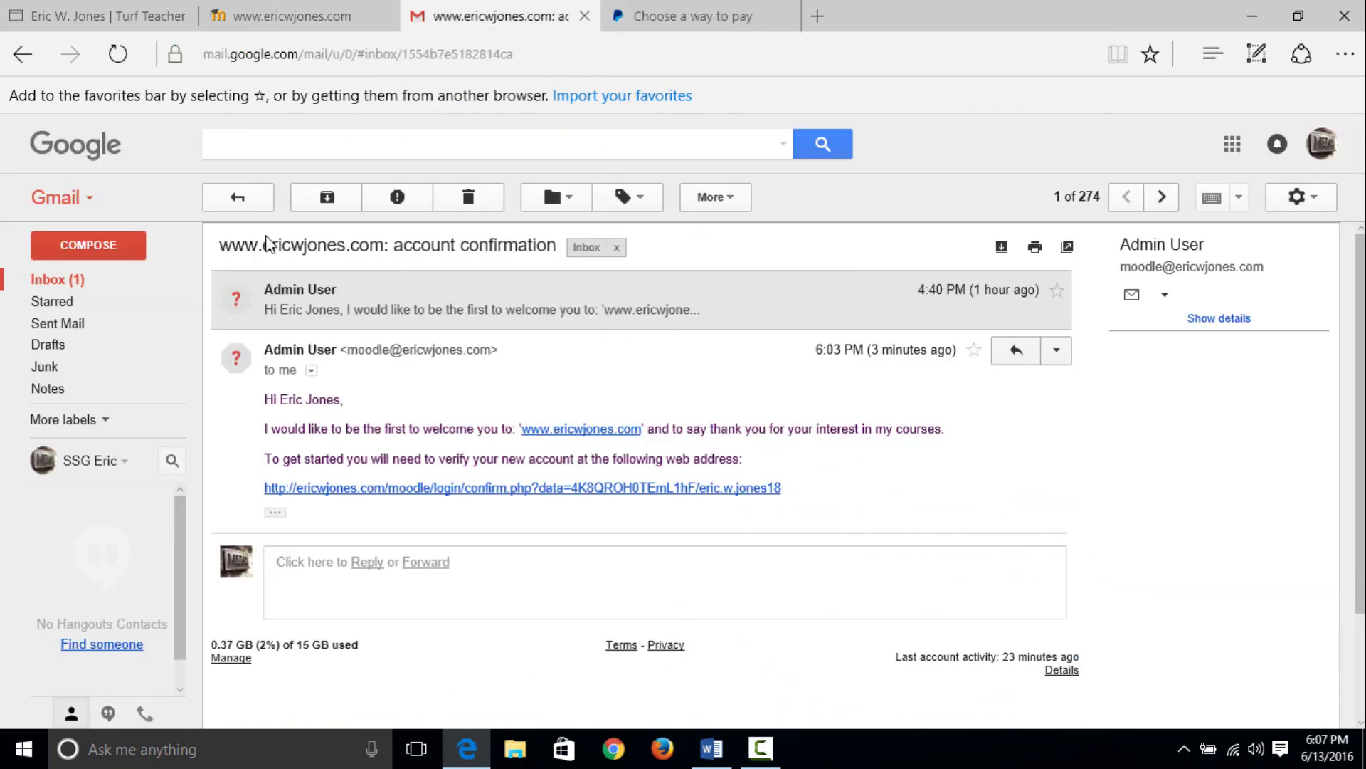
left_click(292, 17)
scroll(562, 634, "down", 1)
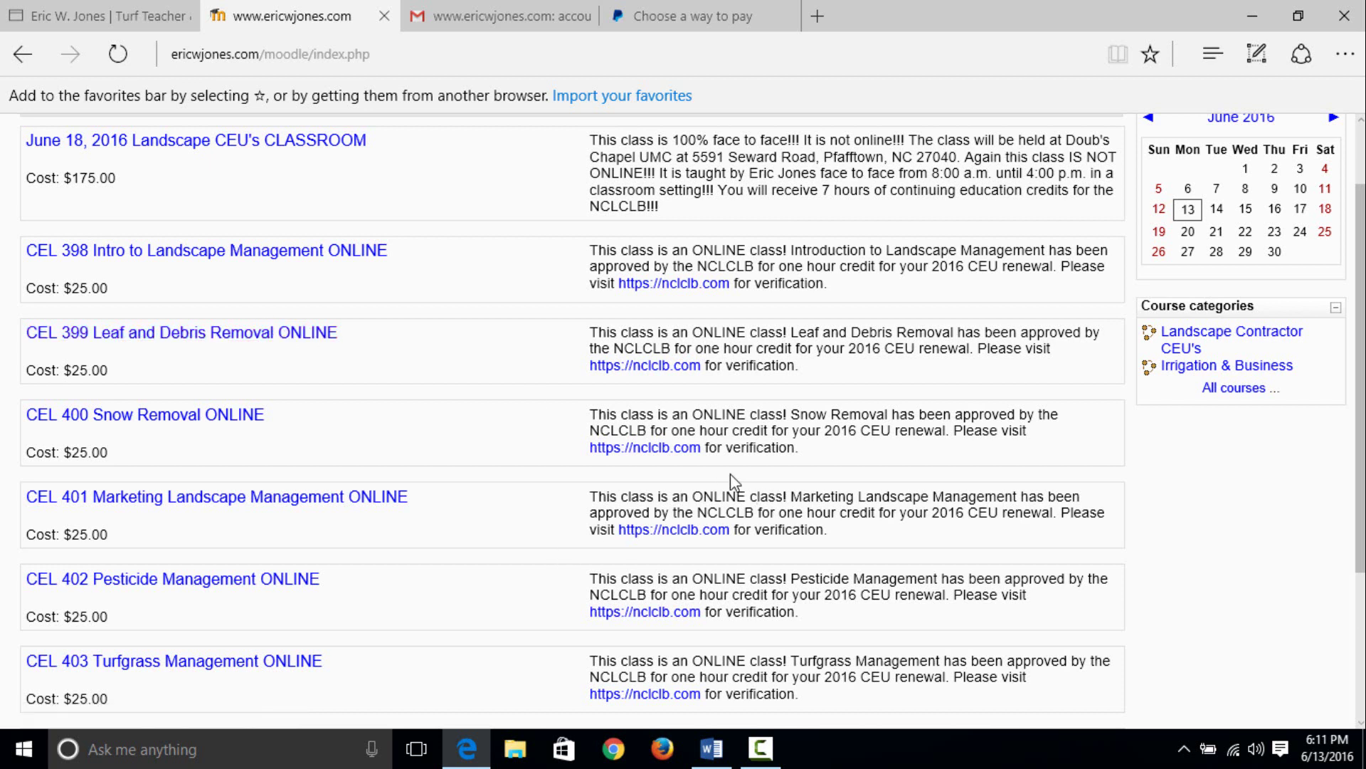
left_click(760, 752)
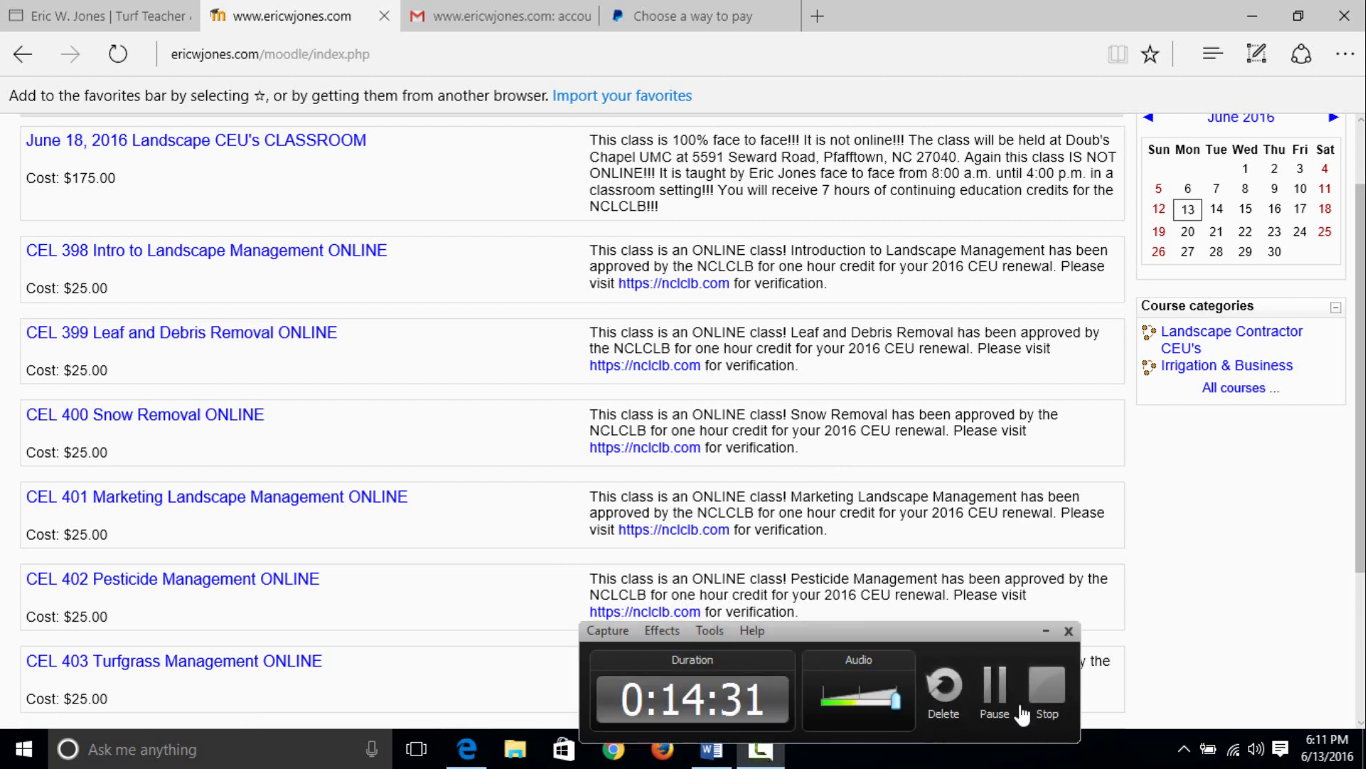